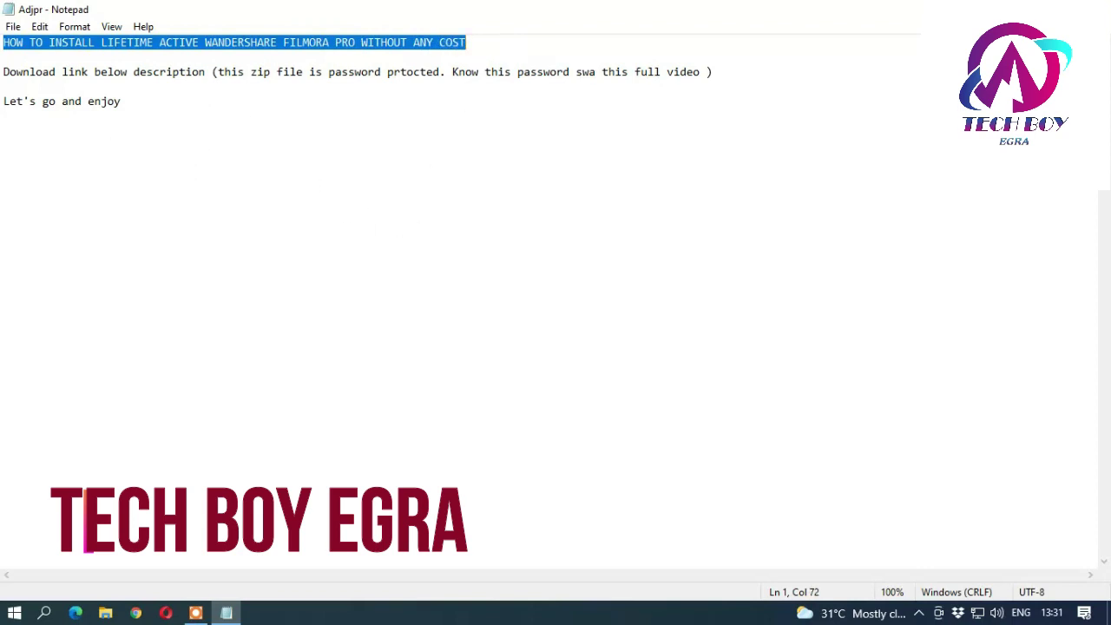
Highlight the download and password note, and the "Let's go and enjoy" line in the notes
drag(3, 72, 701, 72)
key(ctrl+End)
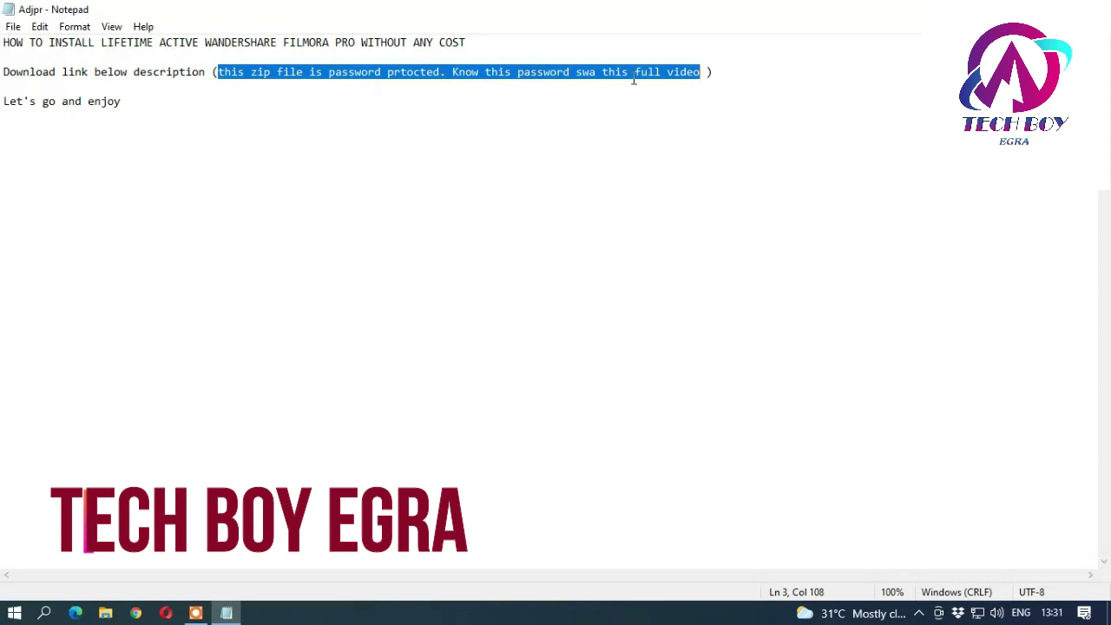
mouse_move(123, 101)
mouse_down()
mouse_move(4, 101)
mouse_move(133, 101)
mouse_up()
click(101, 131)
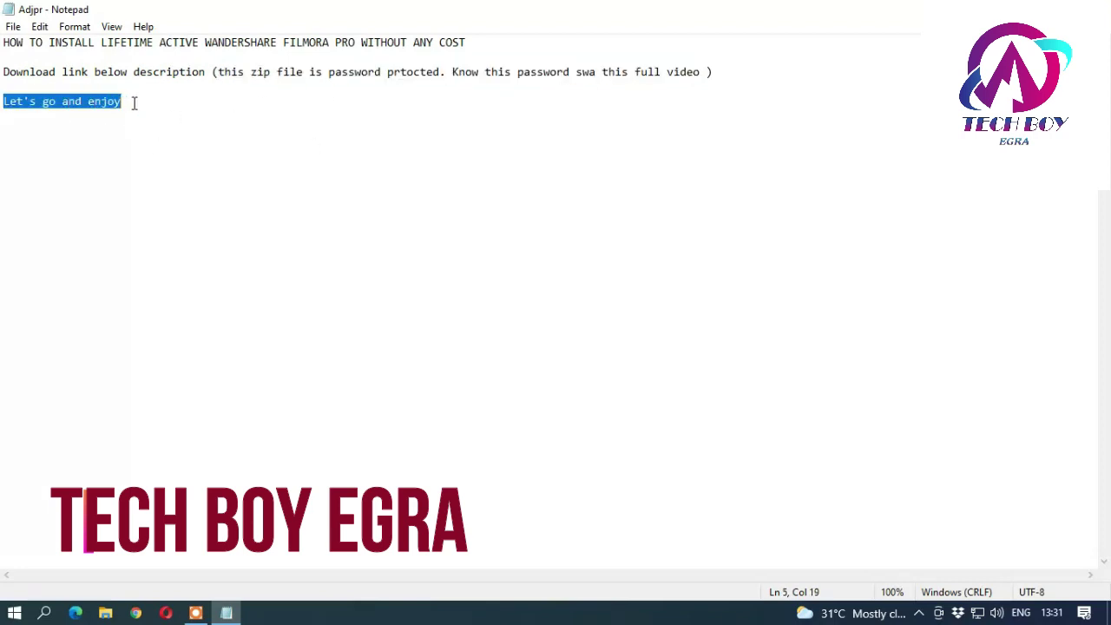
Add the line "after download setup file go to download folder" below "Let's go and enjoy", separated by a blank line
click(206, 137)
click(185, 102)
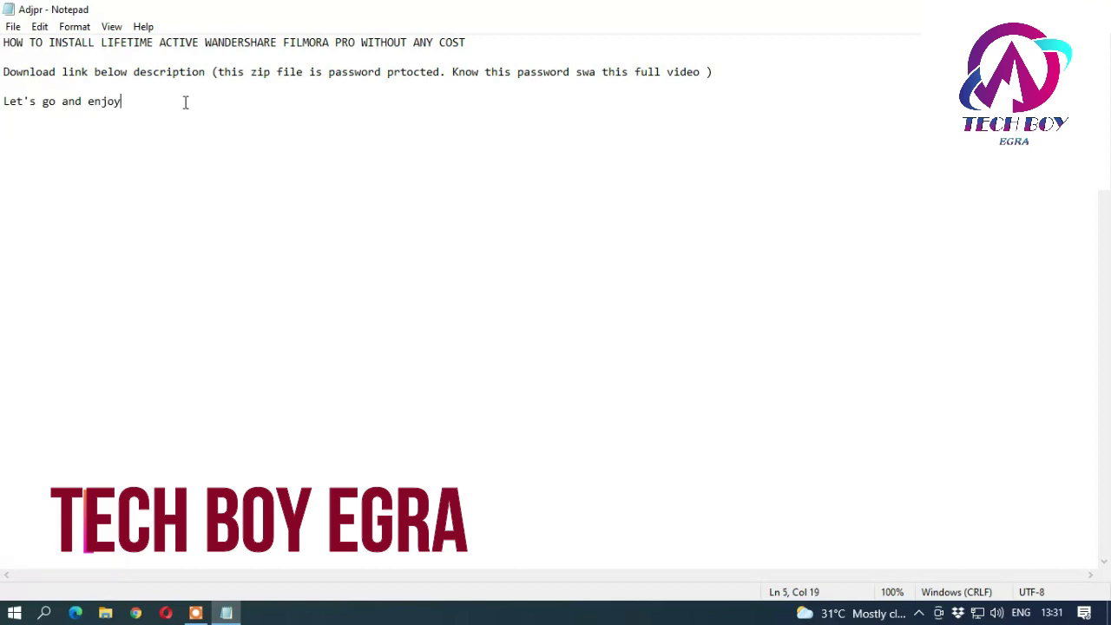
key(Return)
key(Return)
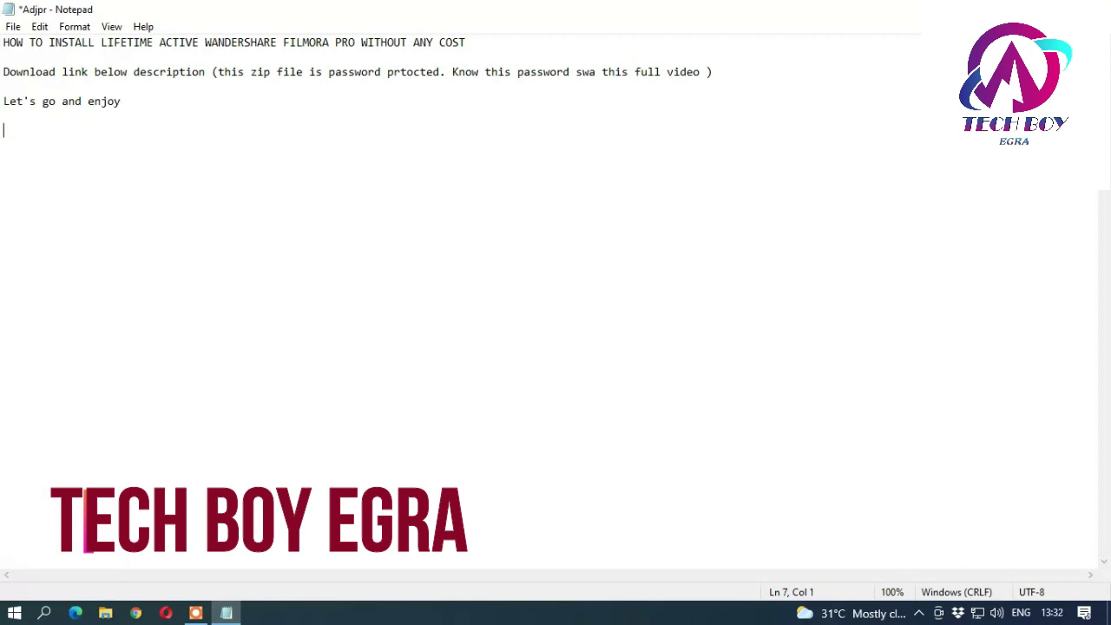
text(after download se)
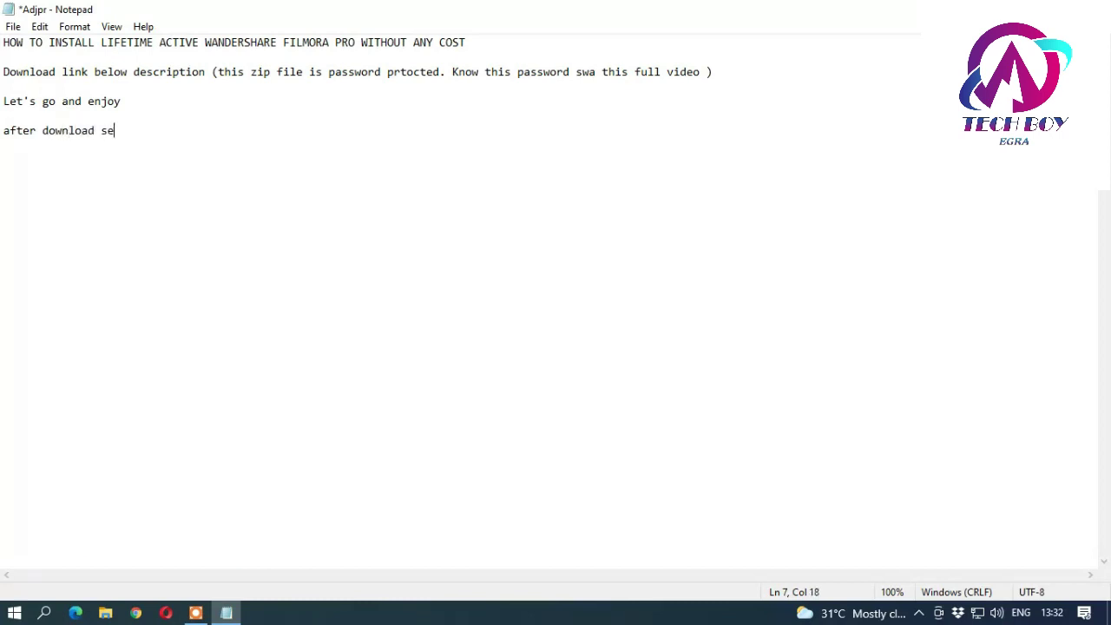
text(tup file go to download )
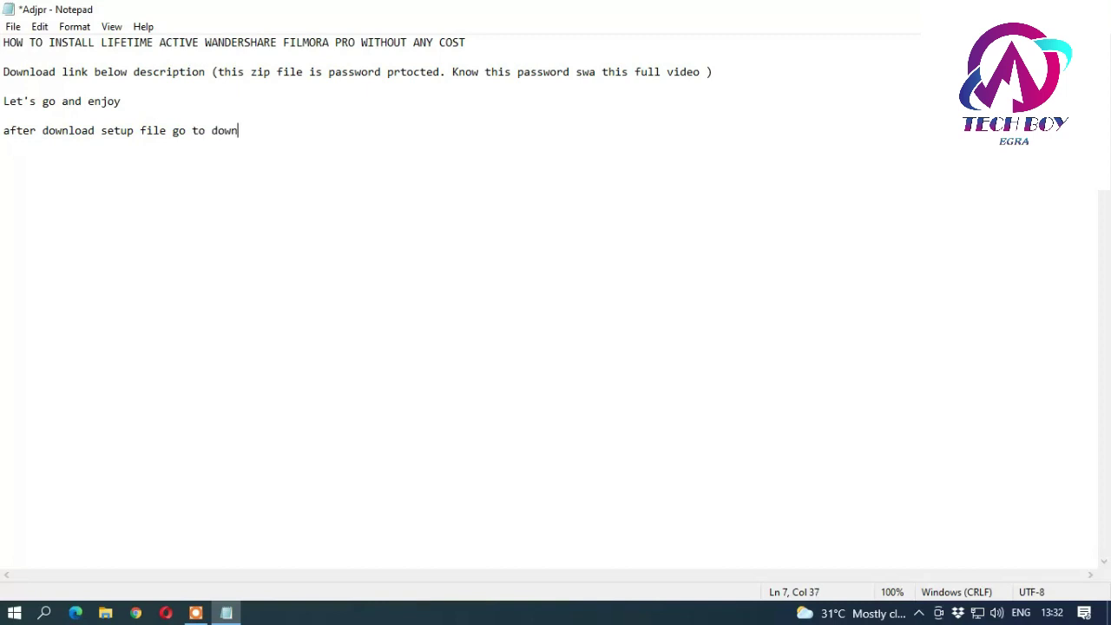
text(folder)
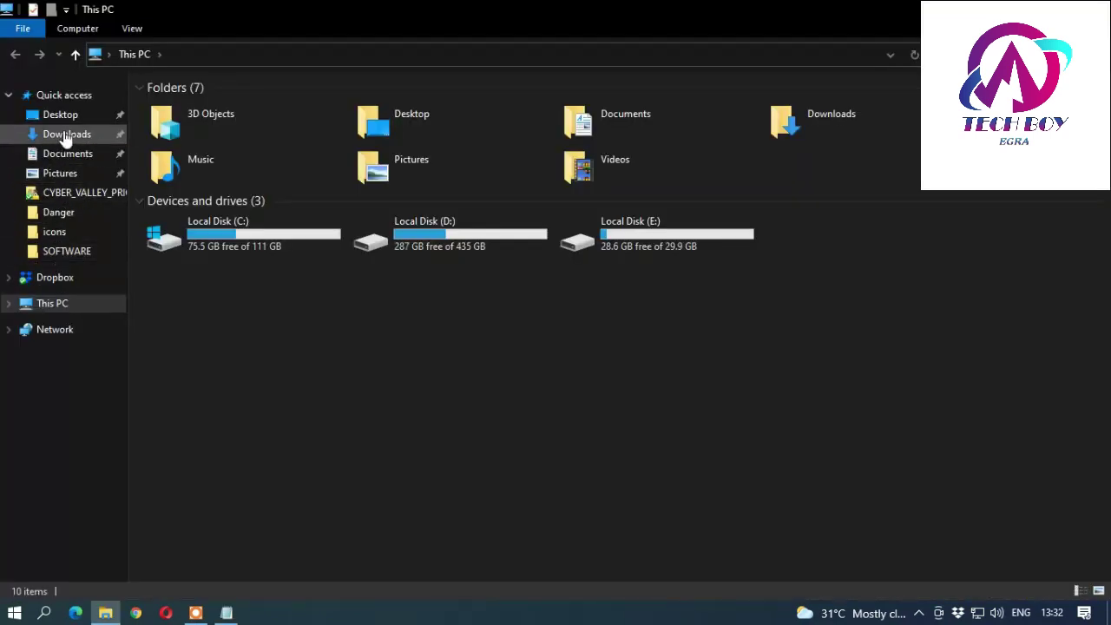
Open the Downloads folder in File Explorer, and start a new line with "and" in the Notepad notes
click(56, 134)
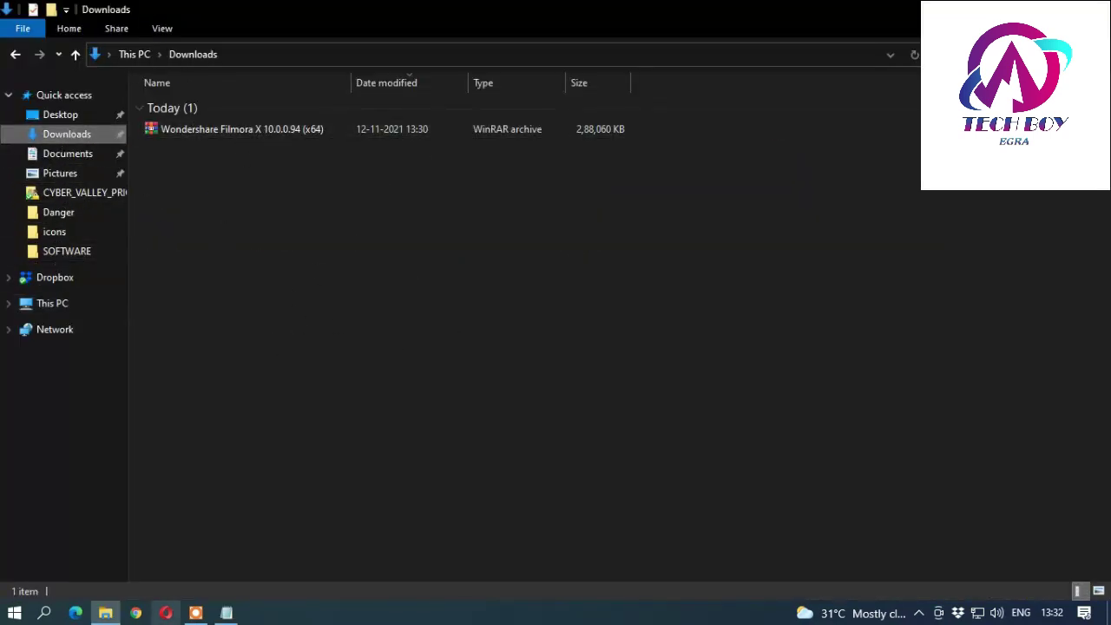
mouse_move(202, 615)
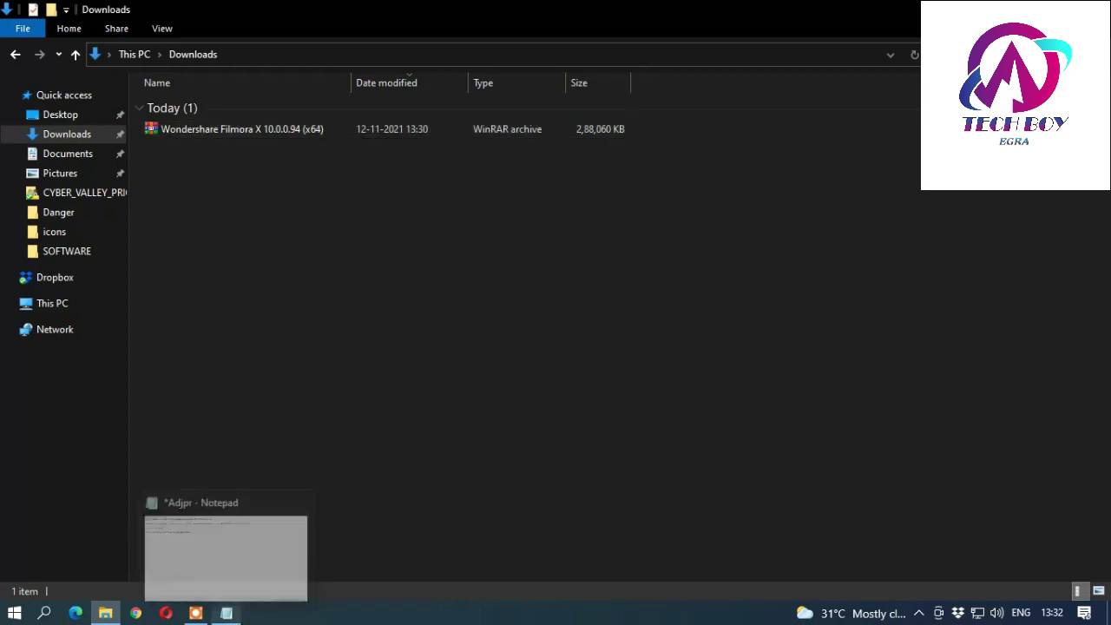
click(225, 613)
key(Return)
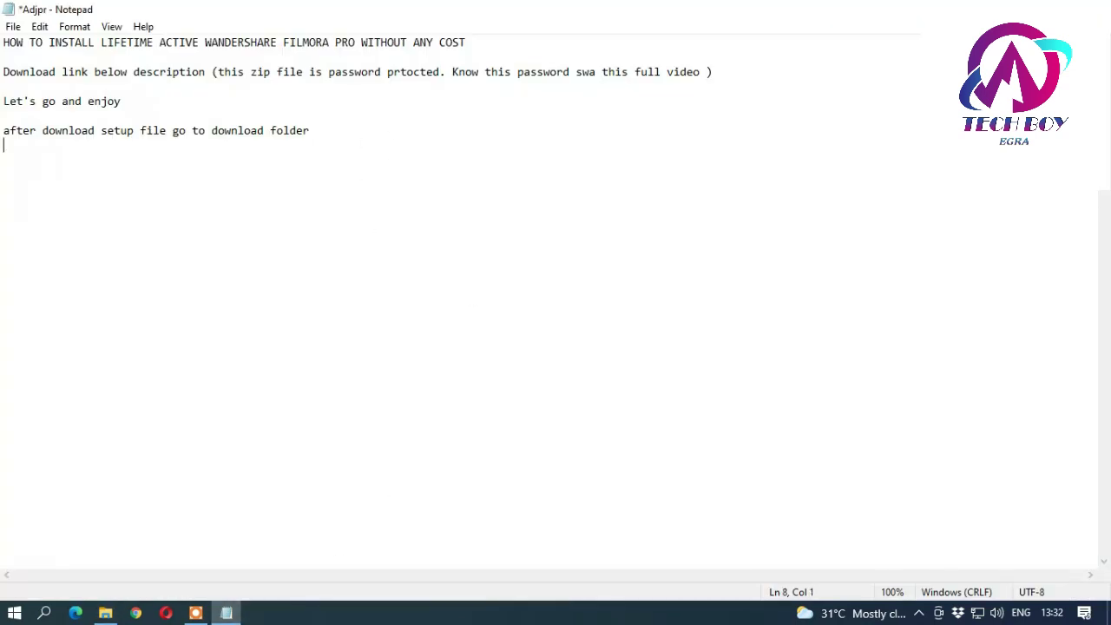
text(and)
click(105, 613)
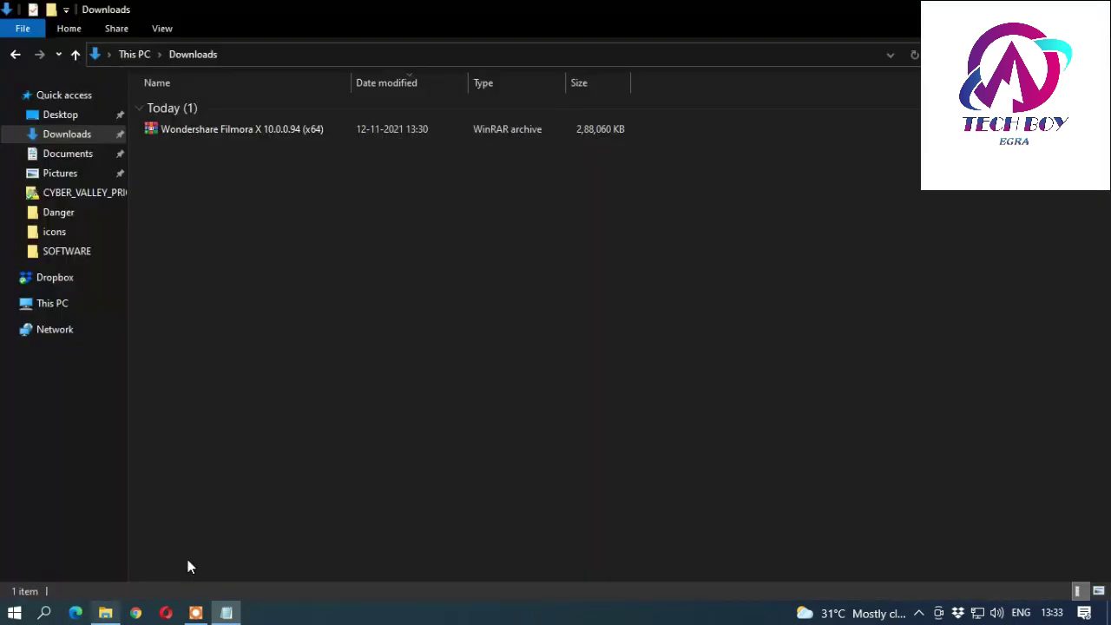
right_click(184, 129)
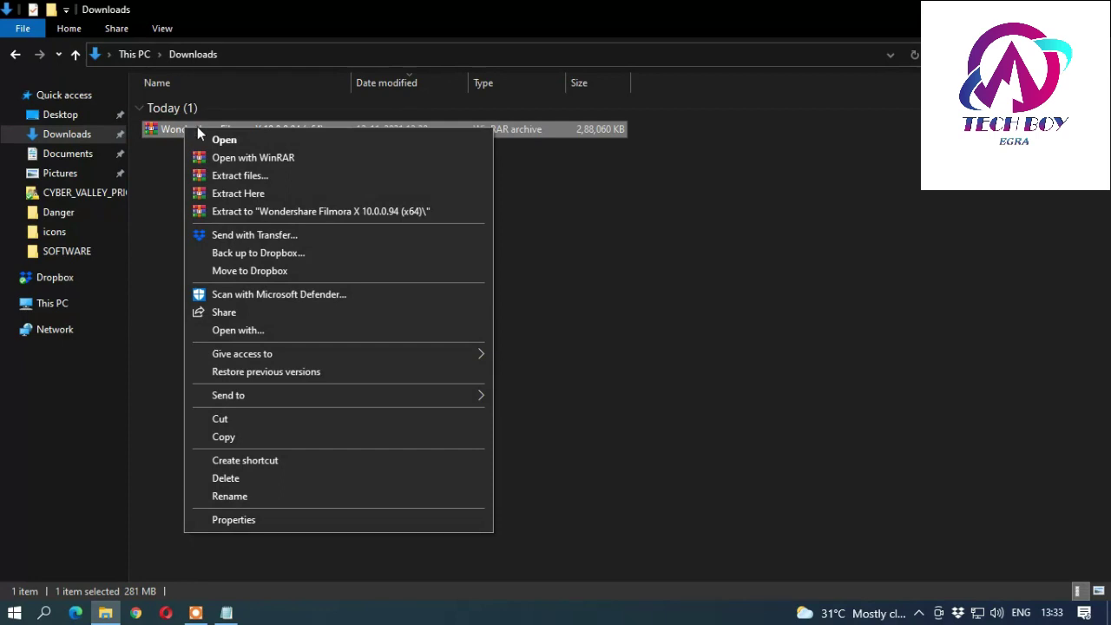
click(605, 304)
Switch to Notepad and continue the last line with "right click on rar file end ex"
click(226, 613)
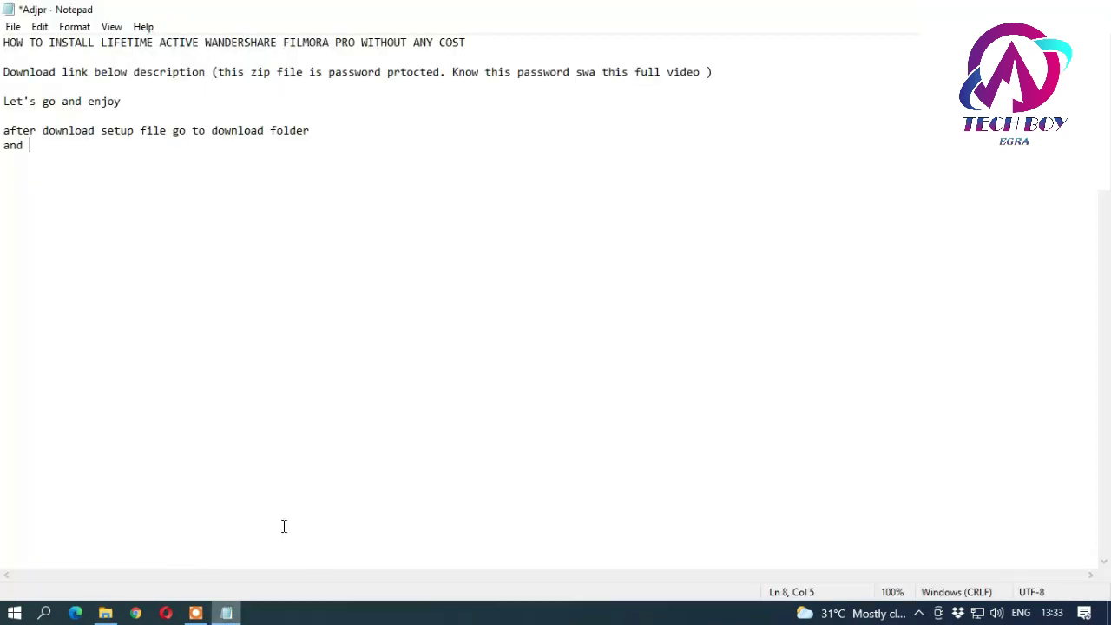
text(right cl)
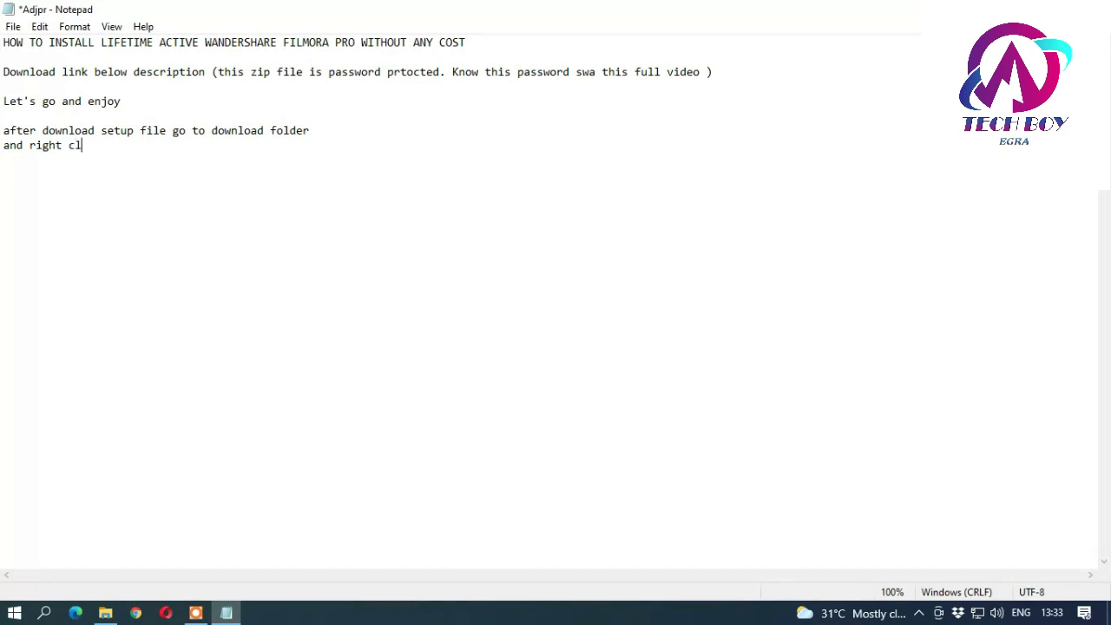
text(ick on setup)
key(BackSpace)
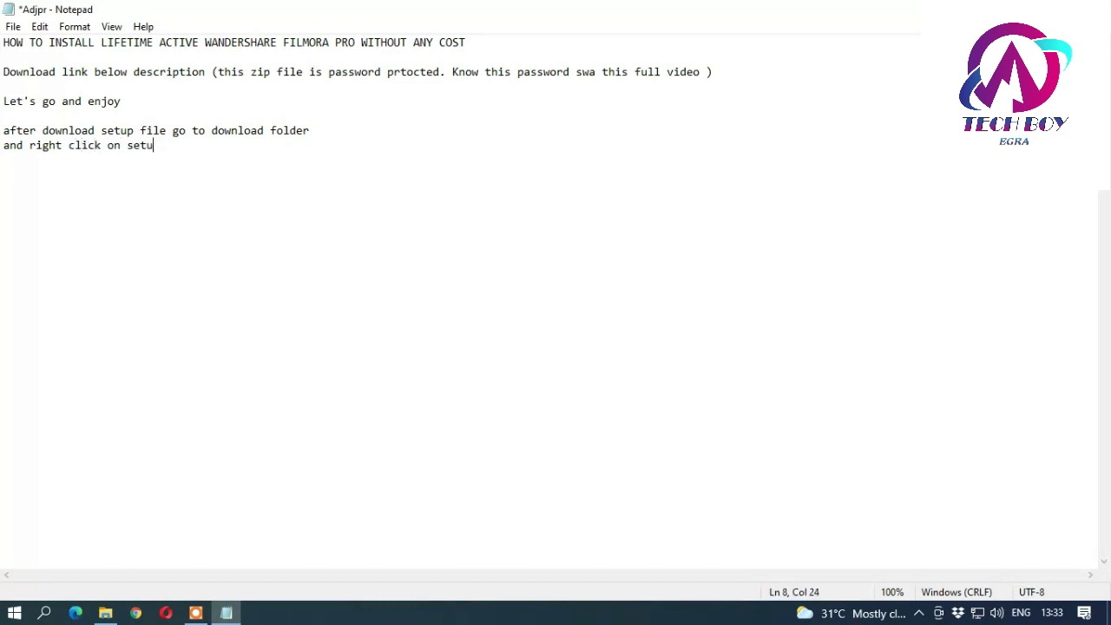
key(BackSpace)
key(BackSpace)
text(rar file end ex)
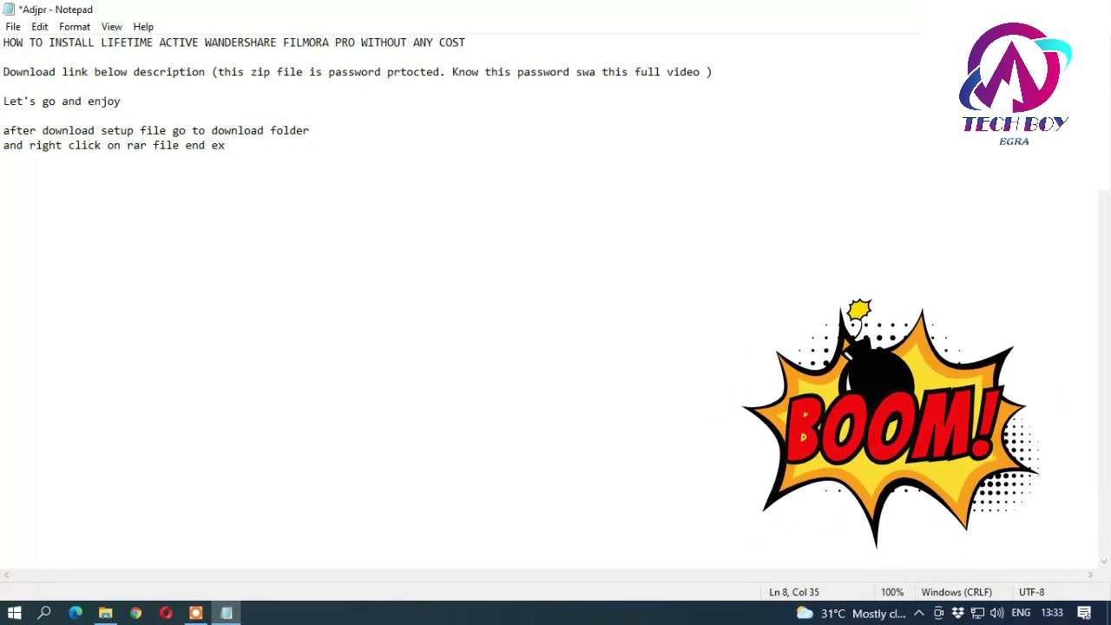
click(105, 609)
right_click(191, 127)
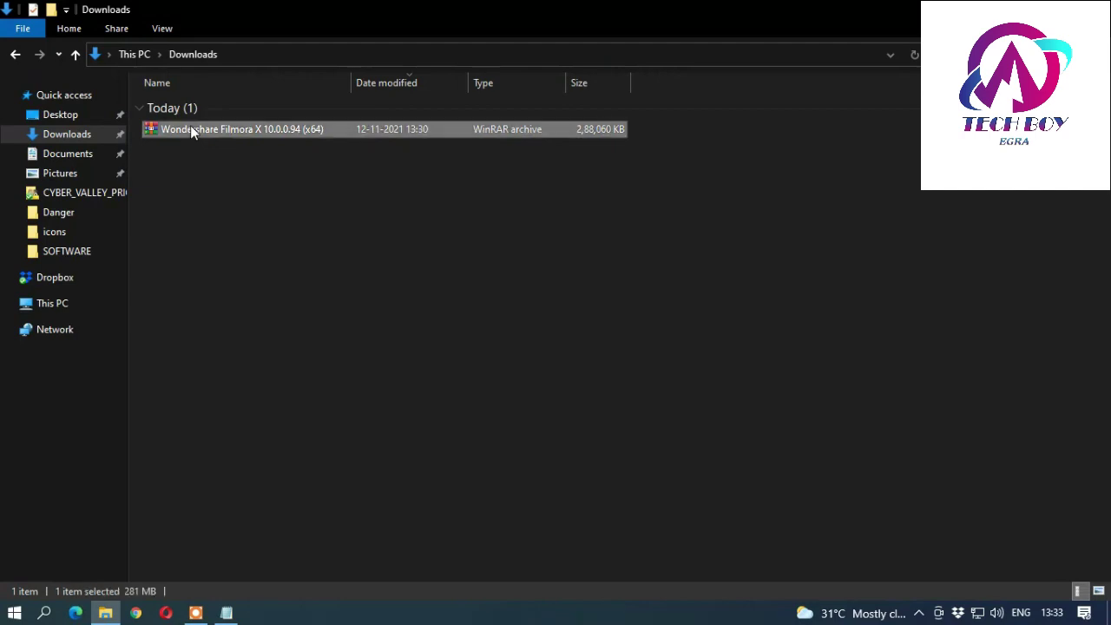
click(261, 211)
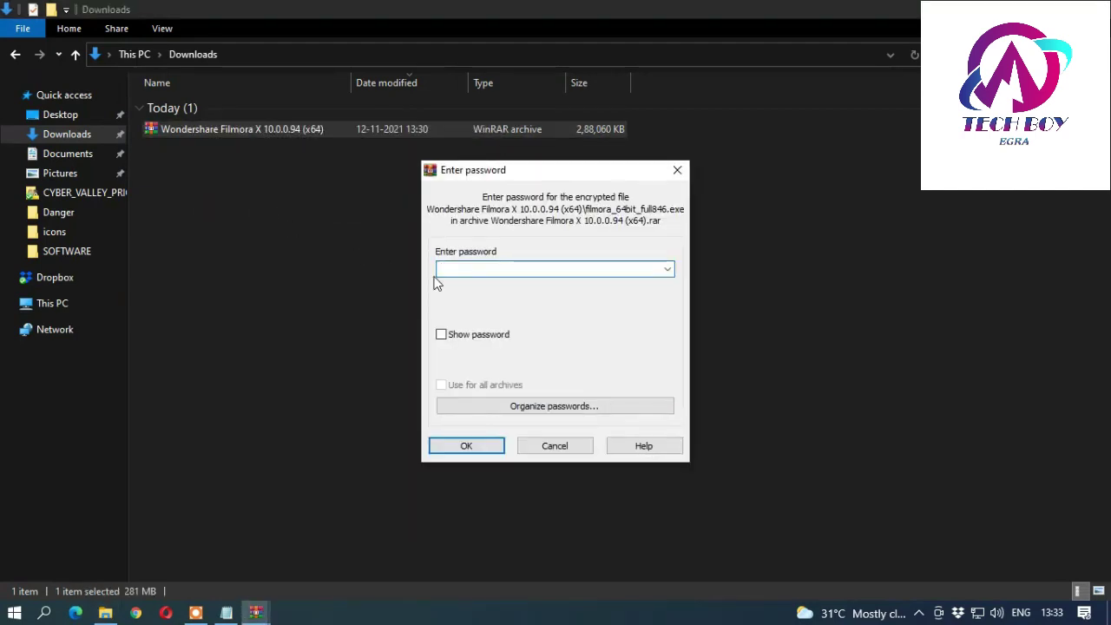
click(589, 450)
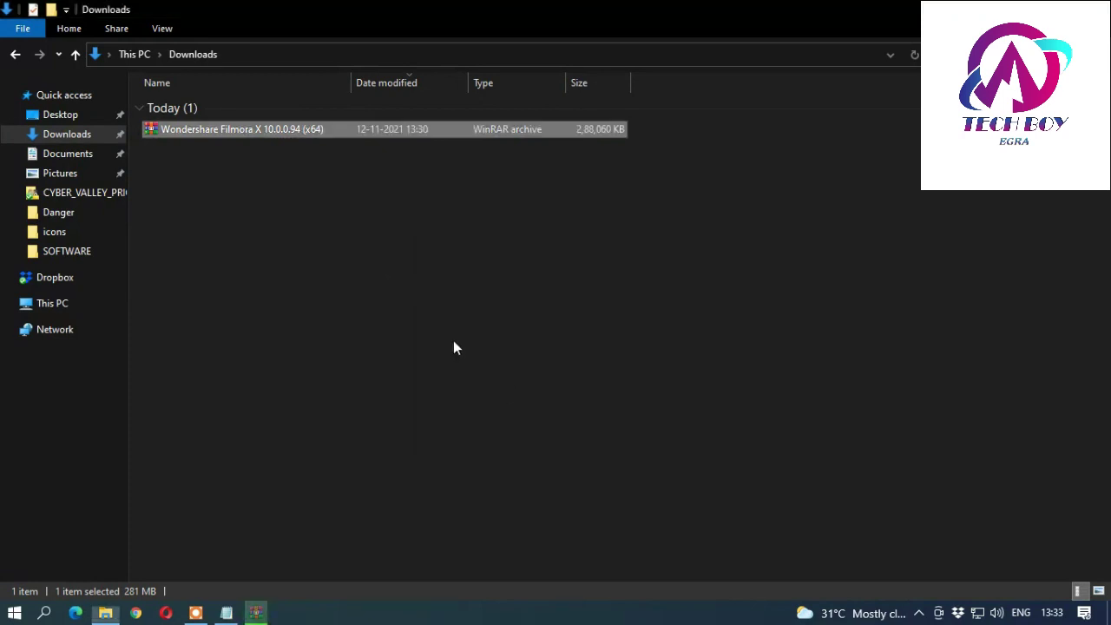
right_click(185, 128)
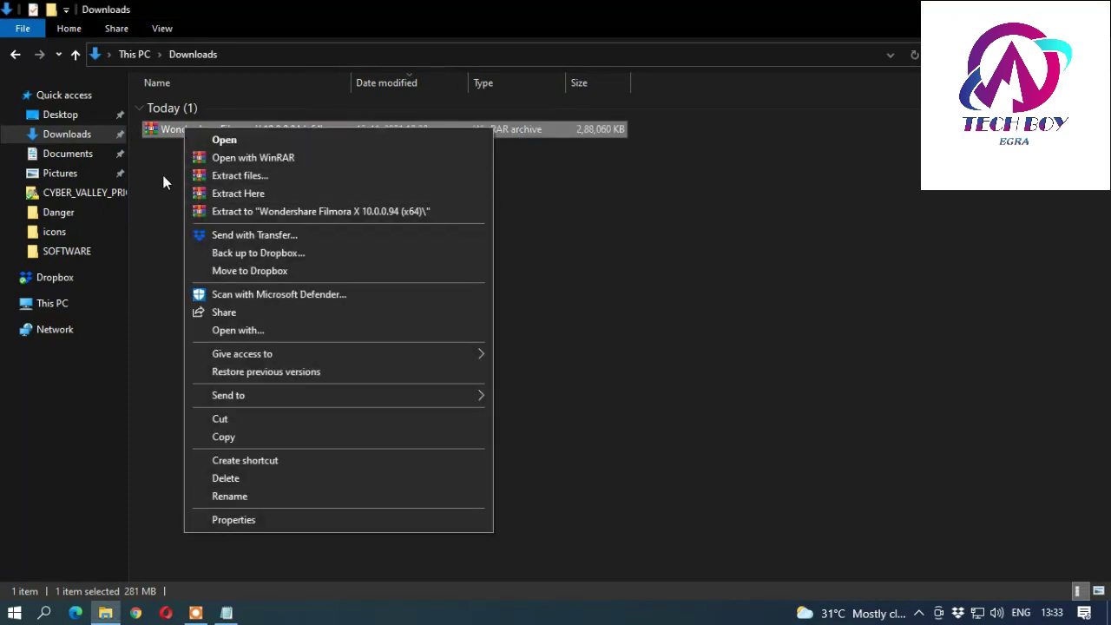
click(616, 327)
Switch to Notepad and complete the last line so it ends with "extract here"
click(226, 612)
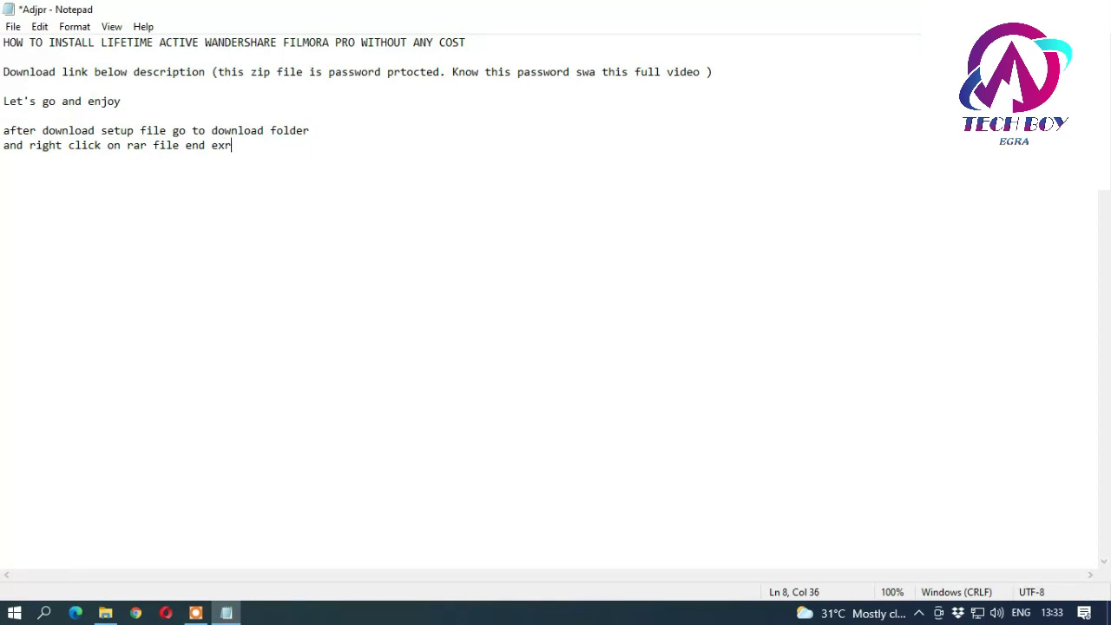
text(tyr)
key(BackSpace)
text(ract here)
Switch to File Explorer and start extracting the Wondershare Filmora X 10.0.0.94 (x64) archive into a folder of the same name
click(105, 613)
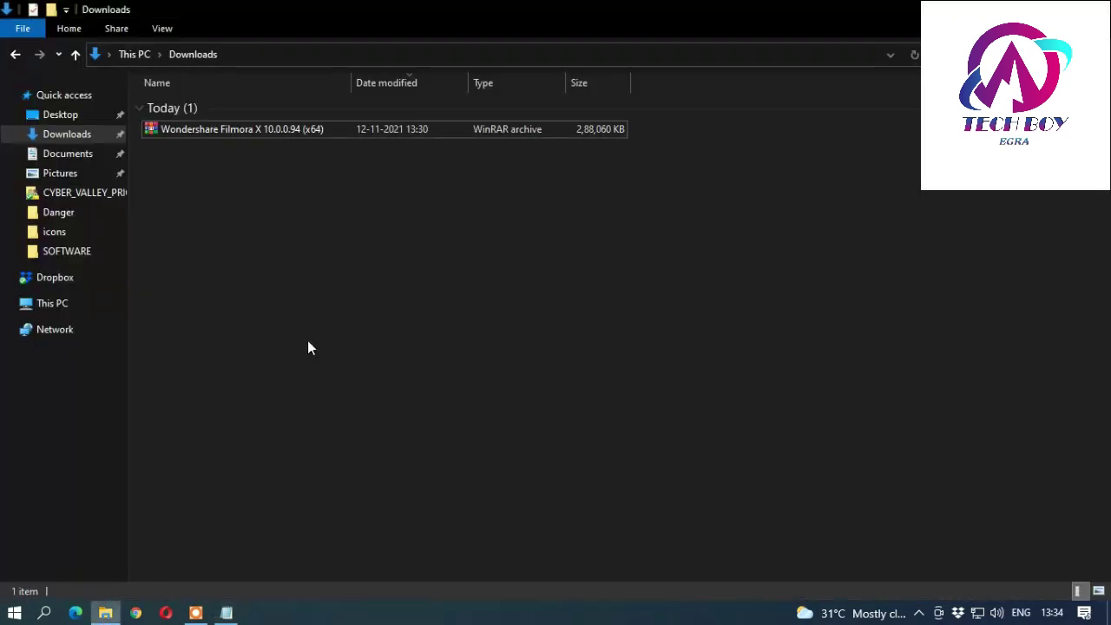
right_click(158, 130)
click(227, 214)
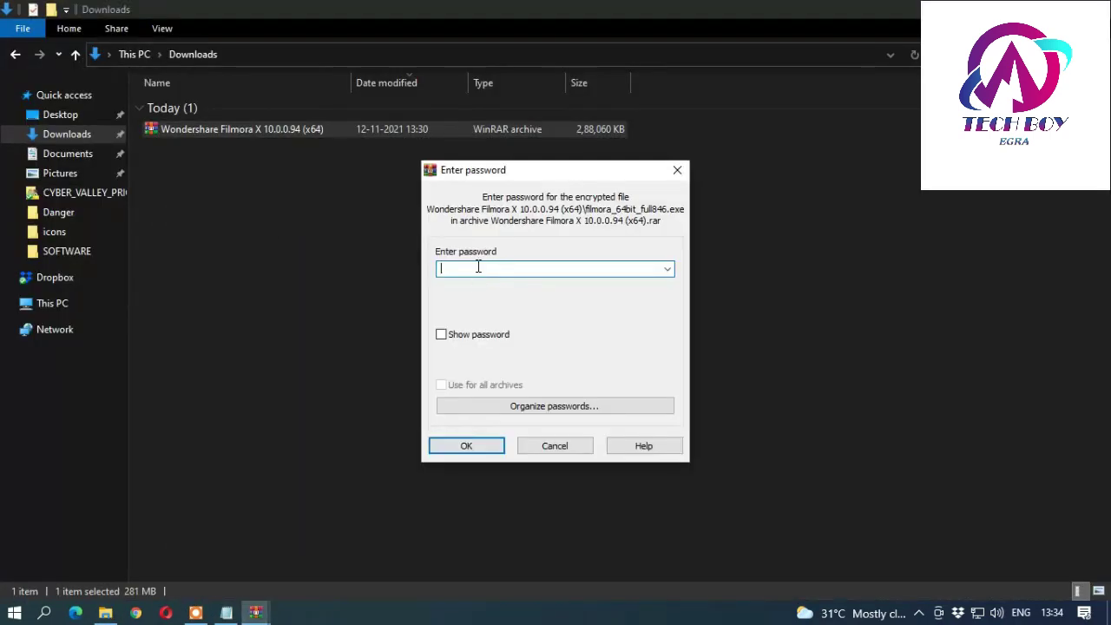
Switch to Notepad and highlight the note about the zip file being password protected
click(226, 611)
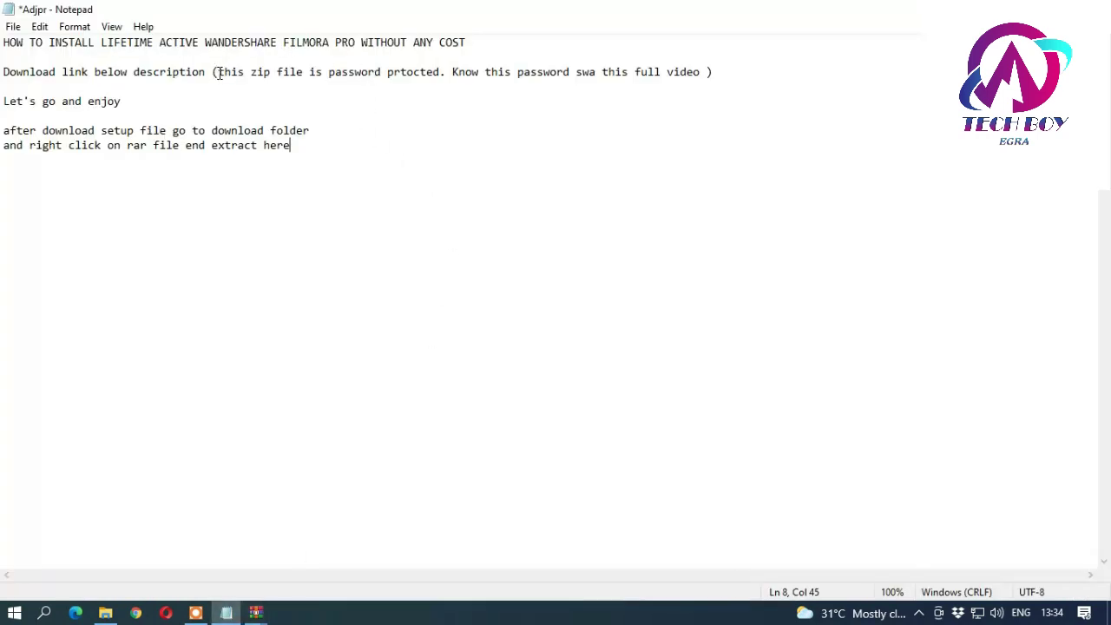
drag(217, 72, 705, 73)
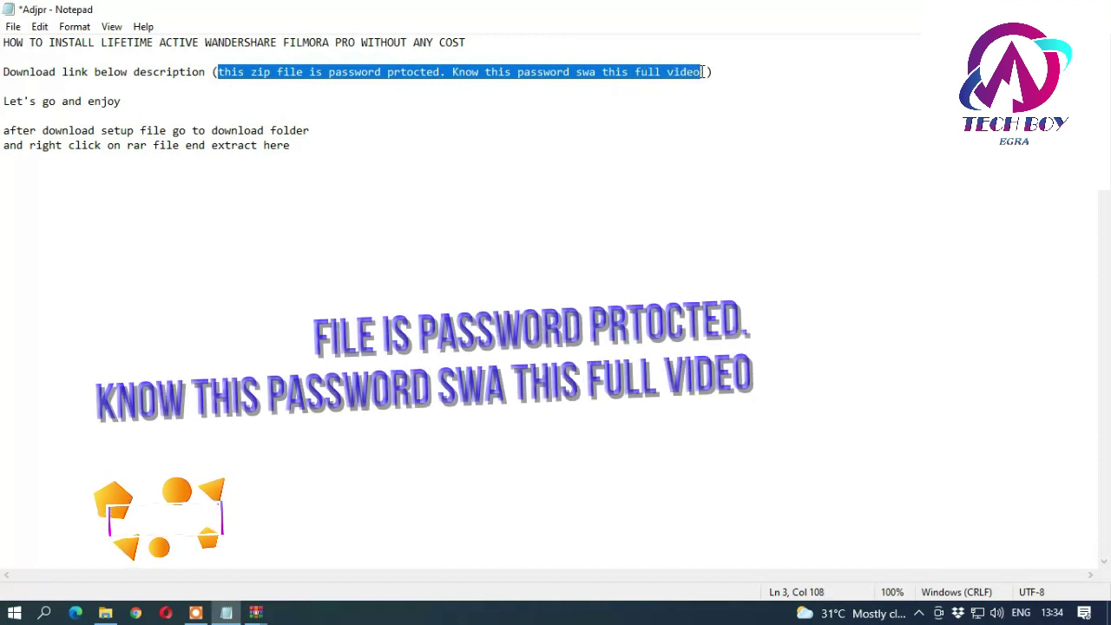
click(605, 216)
Return to the WinRAR password prompt and paste the archive password to run the extraction
mouse_move(255, 614)
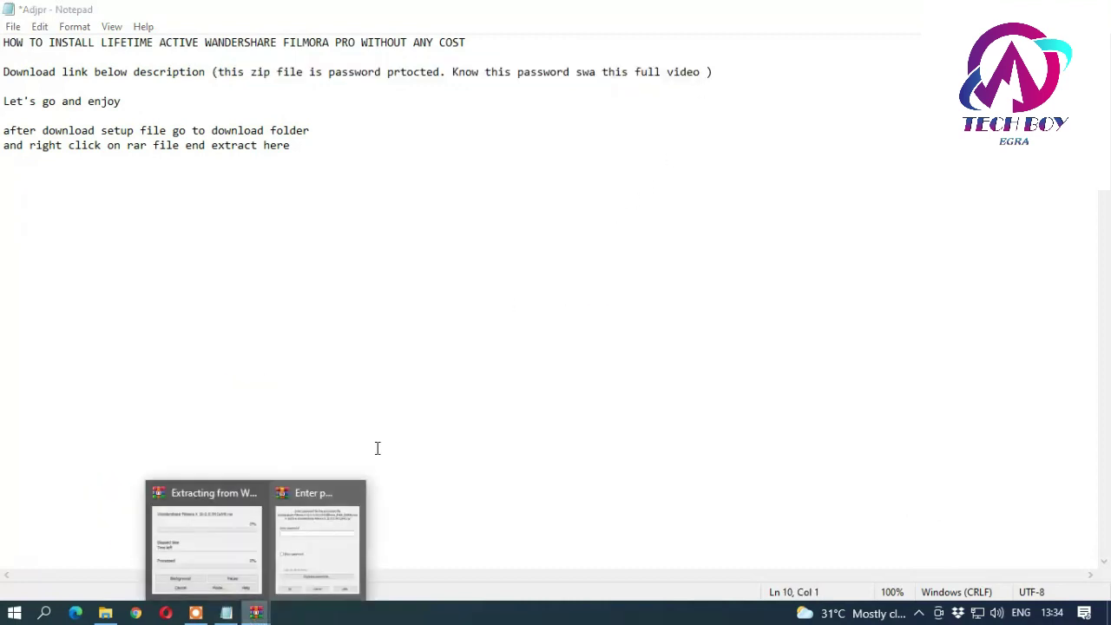
click(290, 521)
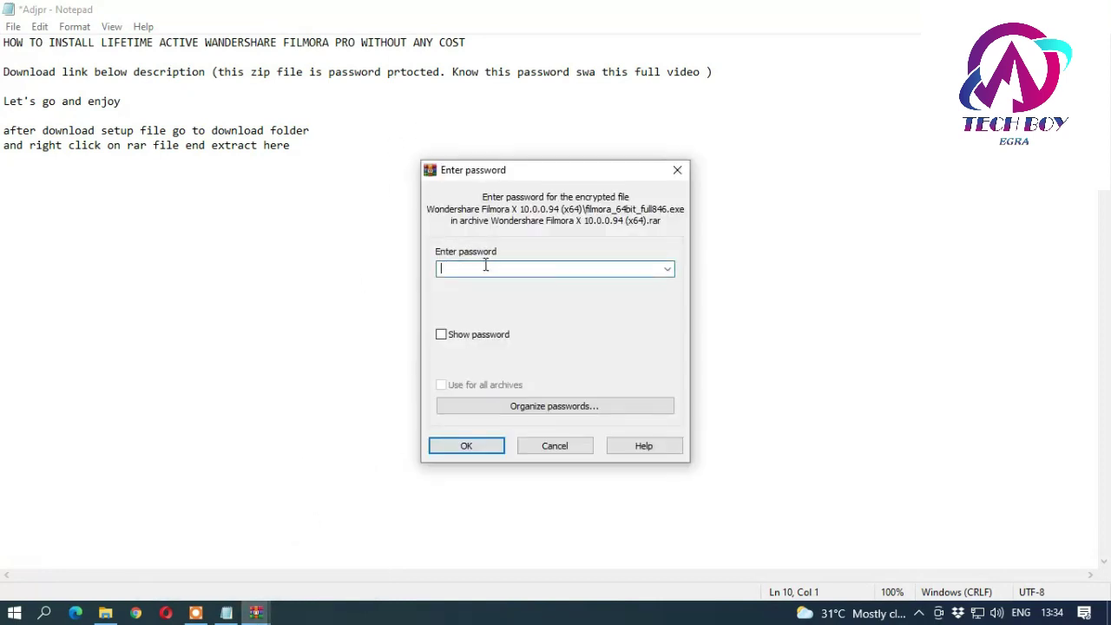
key(ctrl+v)
key(Return)
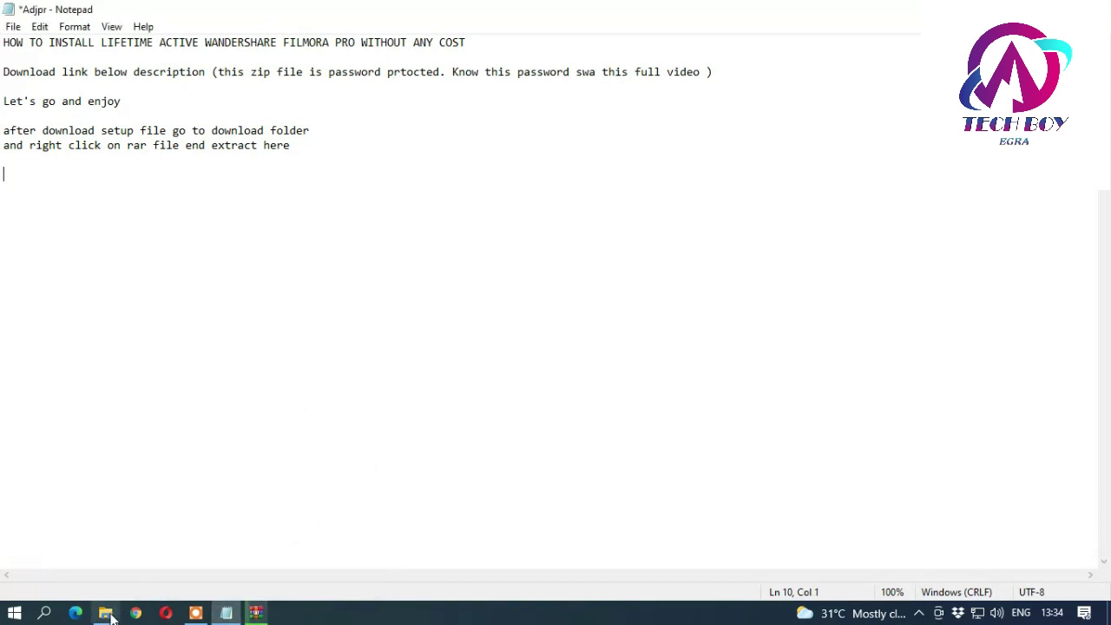
Open the extracted Wondershare Filmora X 10.0.0.94 (x64) folder and its inner folder in File Explorer, and select the filmora_64bit_full846 installer
key(alt+Tab)
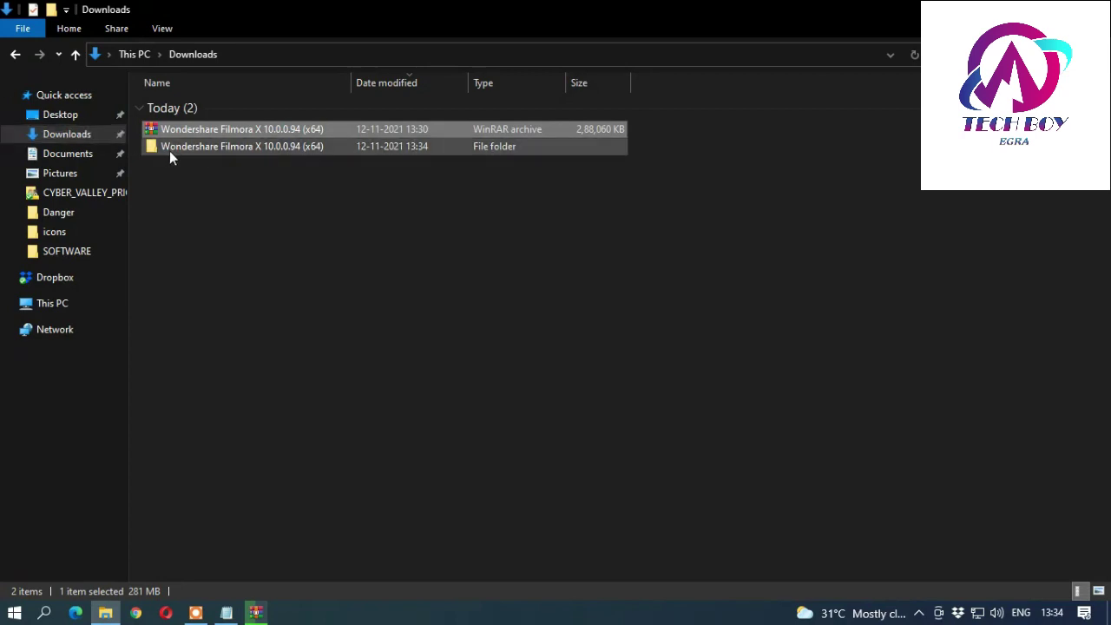
double_click(196, 151)
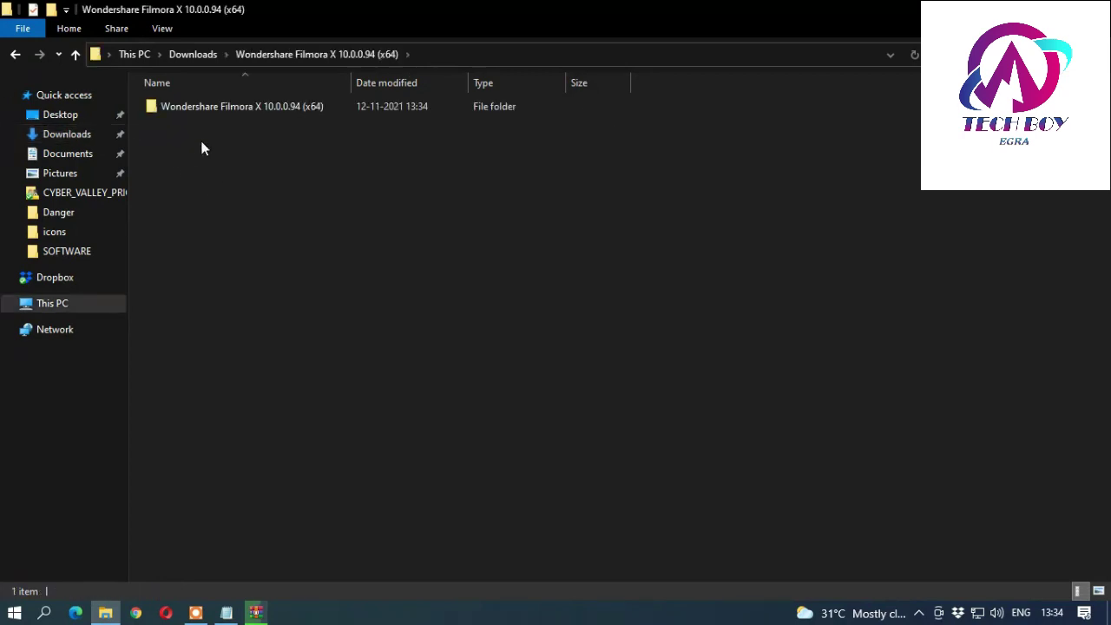
double_click(223, 107)
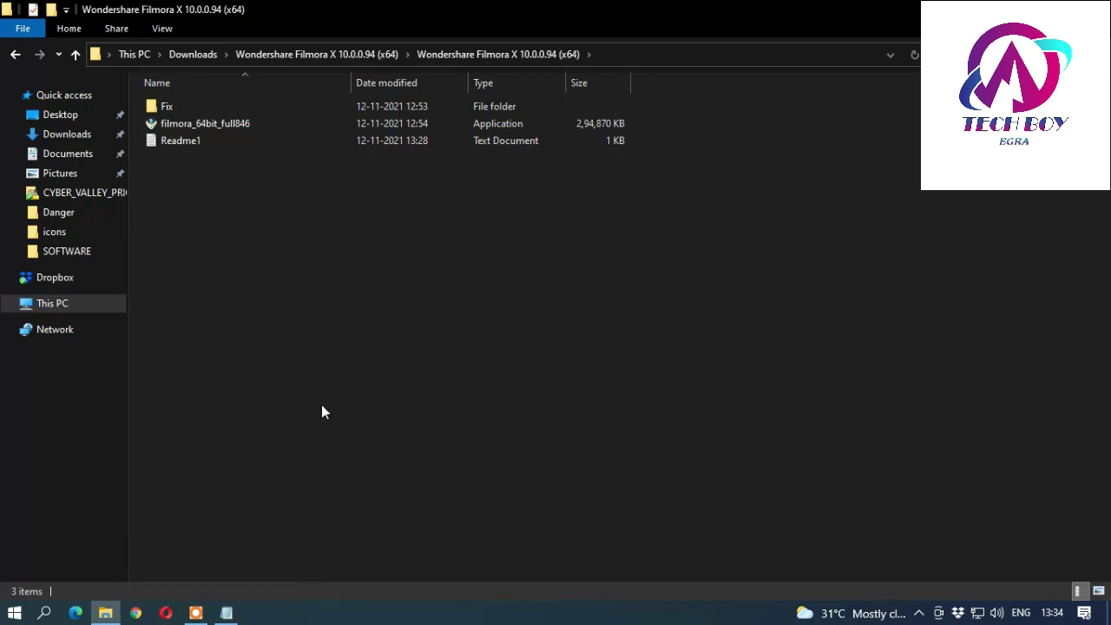
click(194, 125)
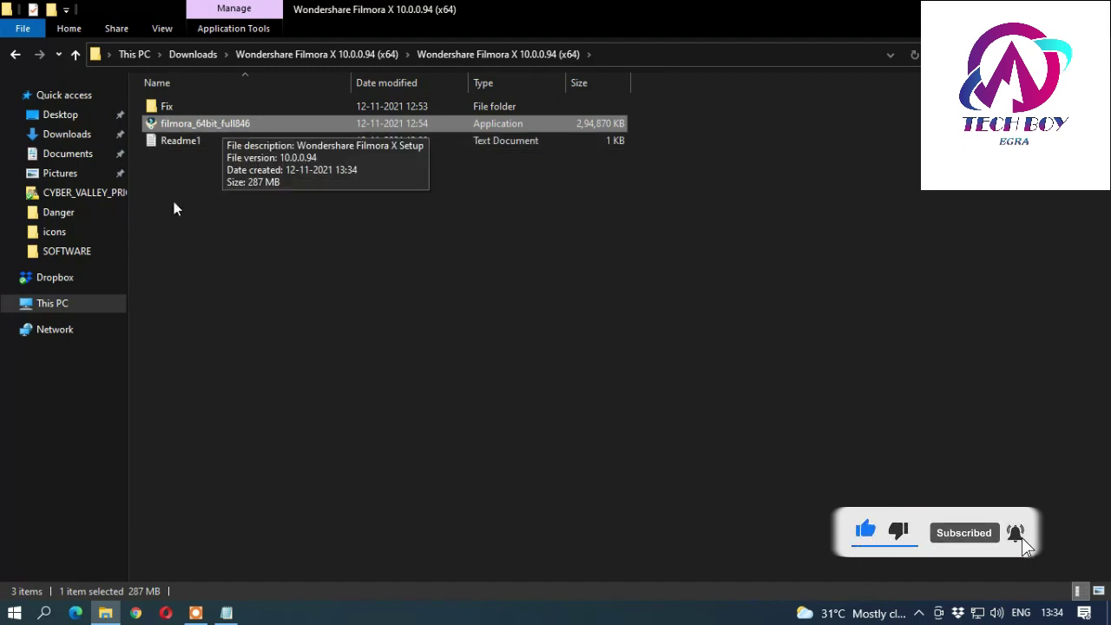
Switch to Notepad and start a new instruction line reading "then double click on" below the extraction instructions
click(225, 613)
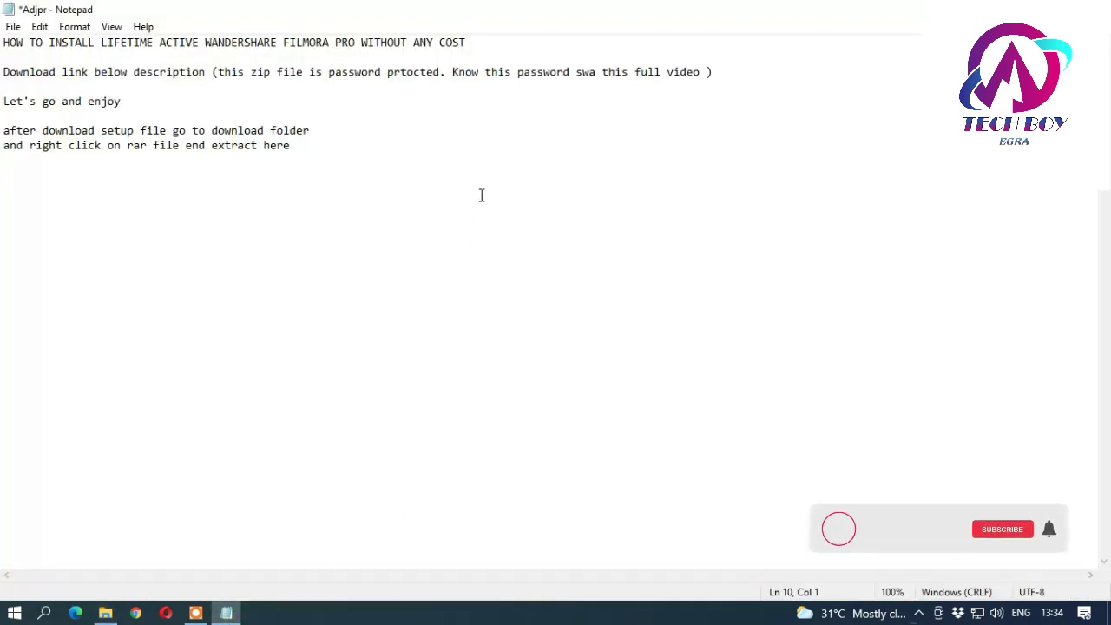
text(then cl)
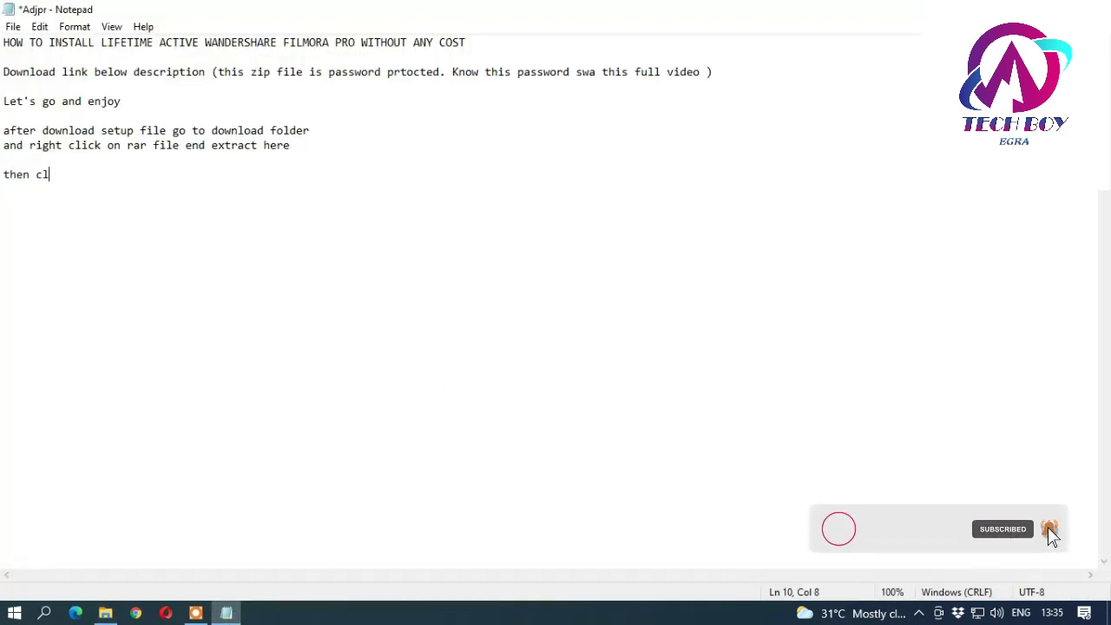
text(i)
key(BackSpace)
key(BackSpace)
key(BackSpace)
text(doble)
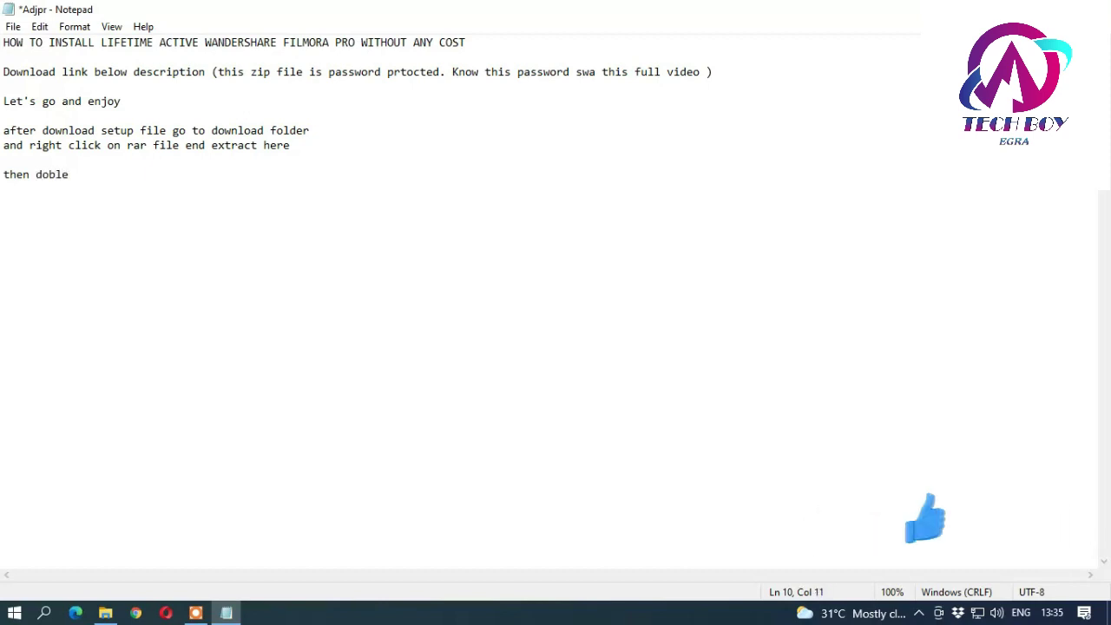
key(Left)
key(Left)
key(Left)
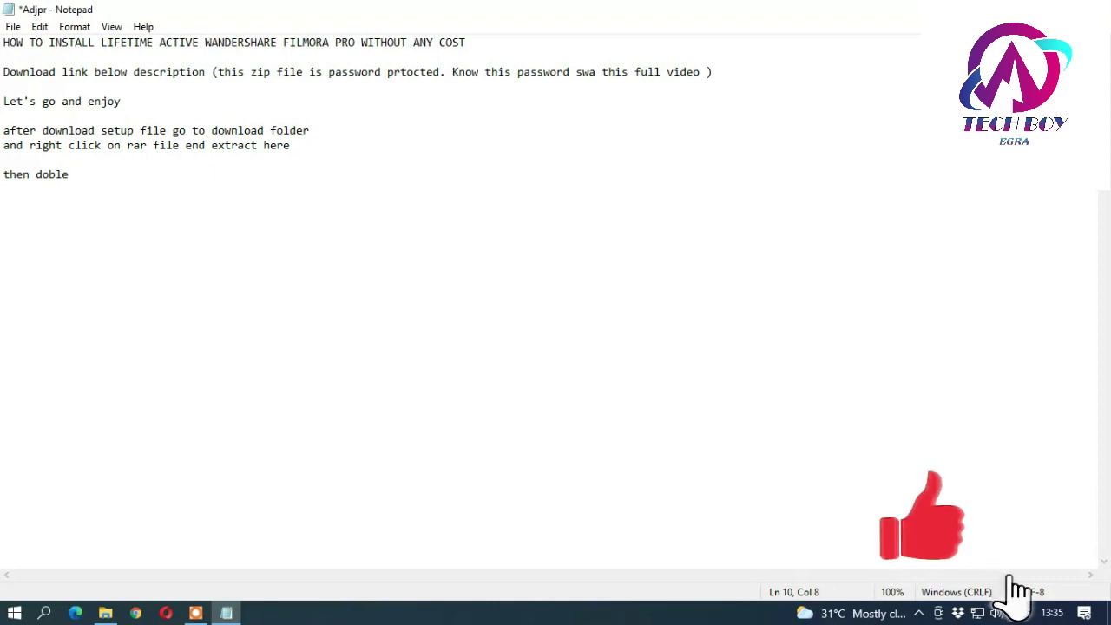
text(u)
key(Right)
key(Right)
text(click)
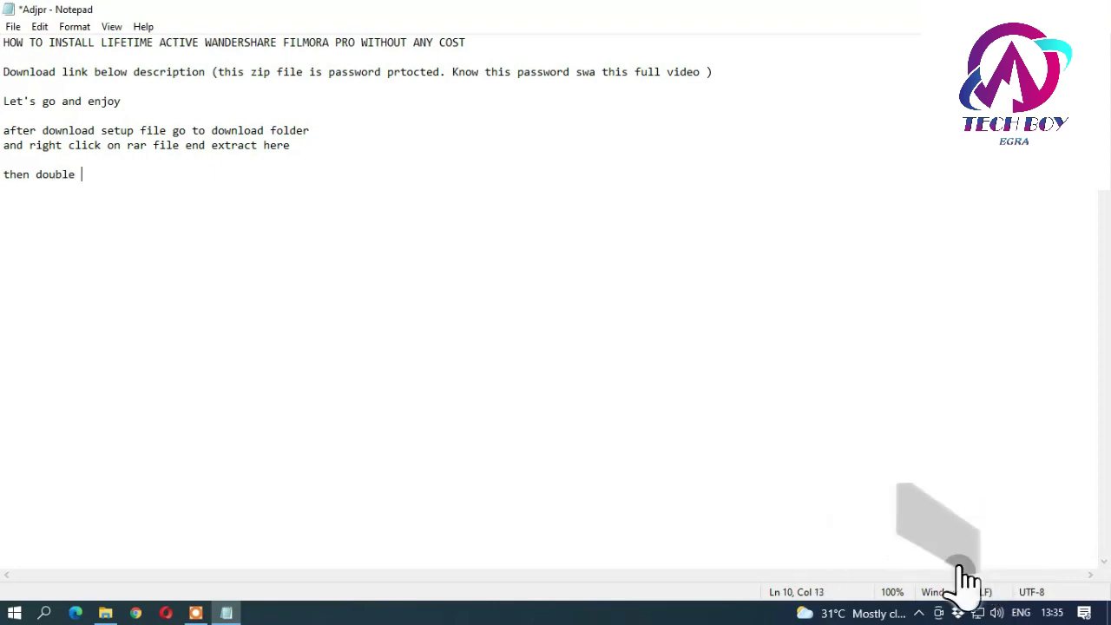
text( on)
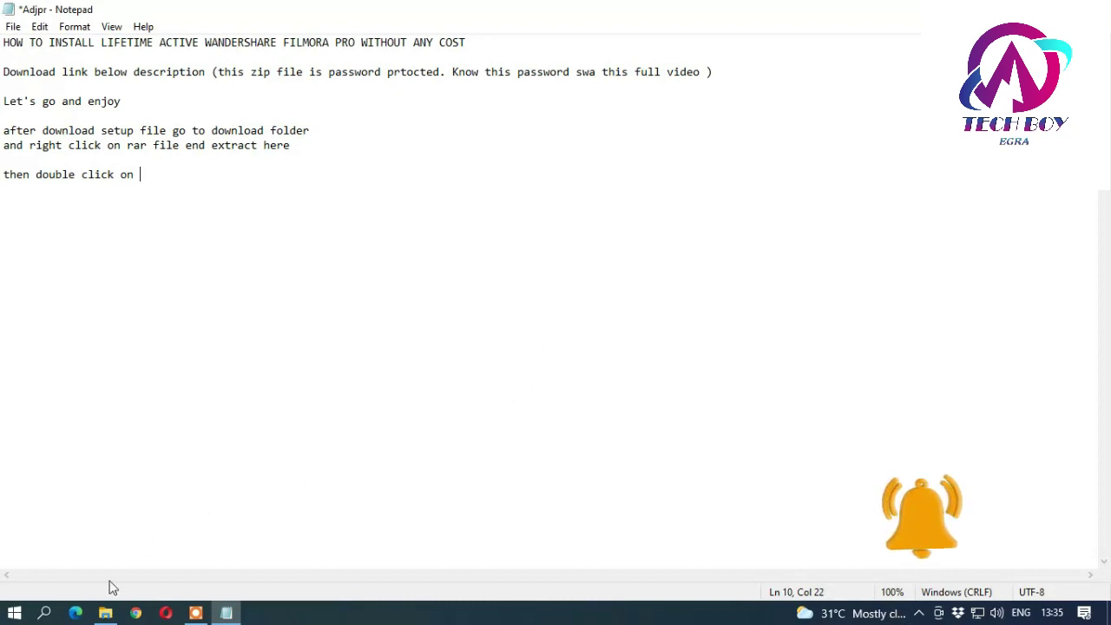
Check the installer's name in File Explorer, and complete the Notepad line with "filmora 64bit setup file"
click(105, 613)
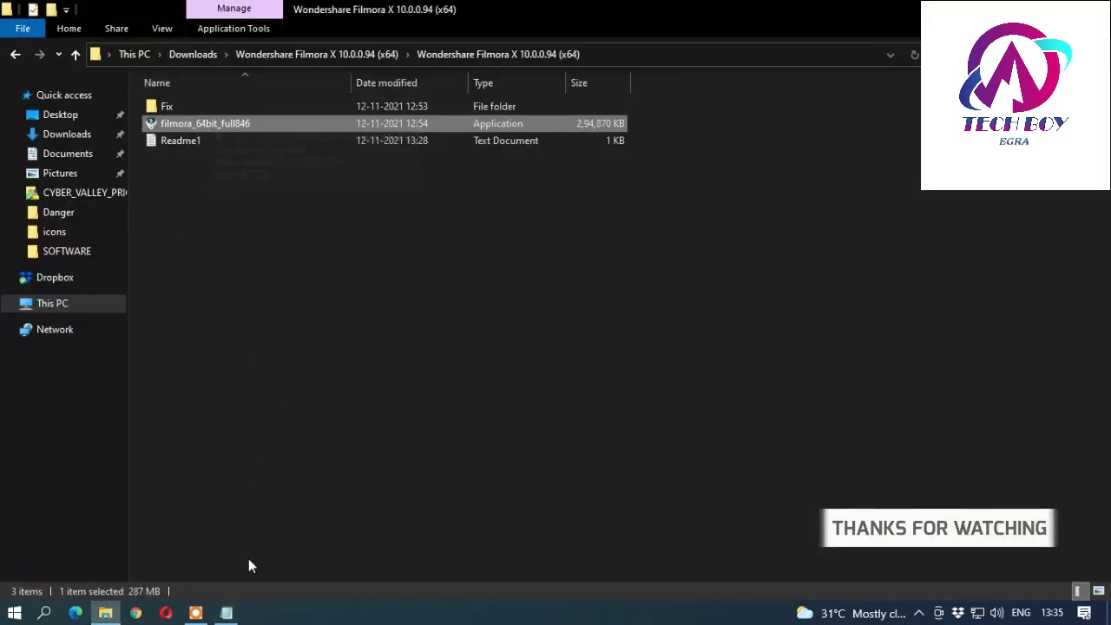
click(226, 613)
text(f)
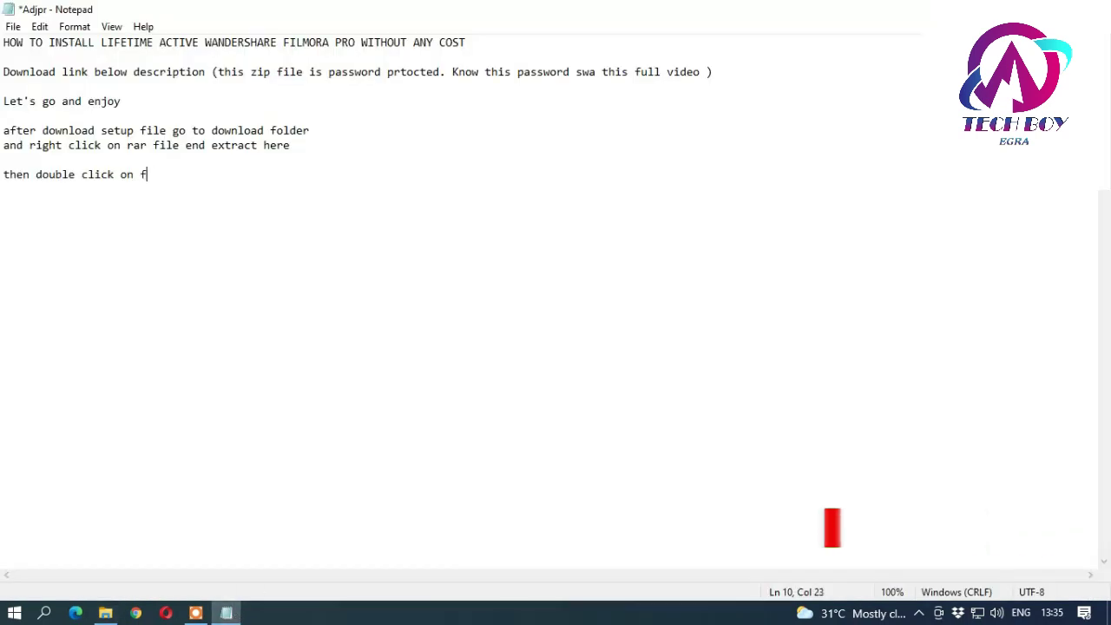
text(ilmora)
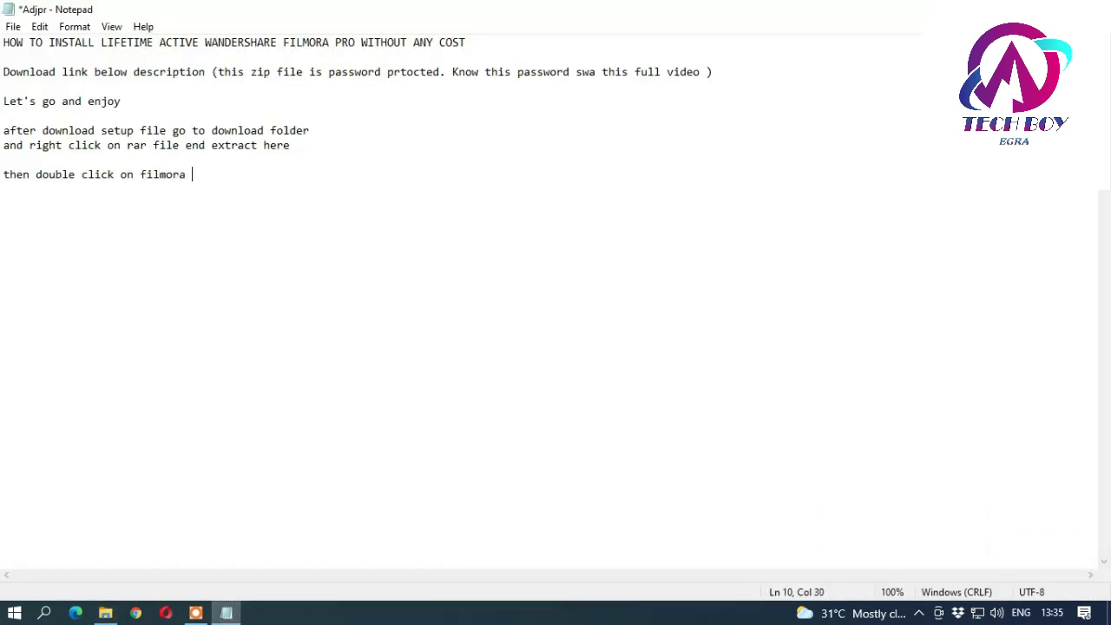
text( 64bit setup file)
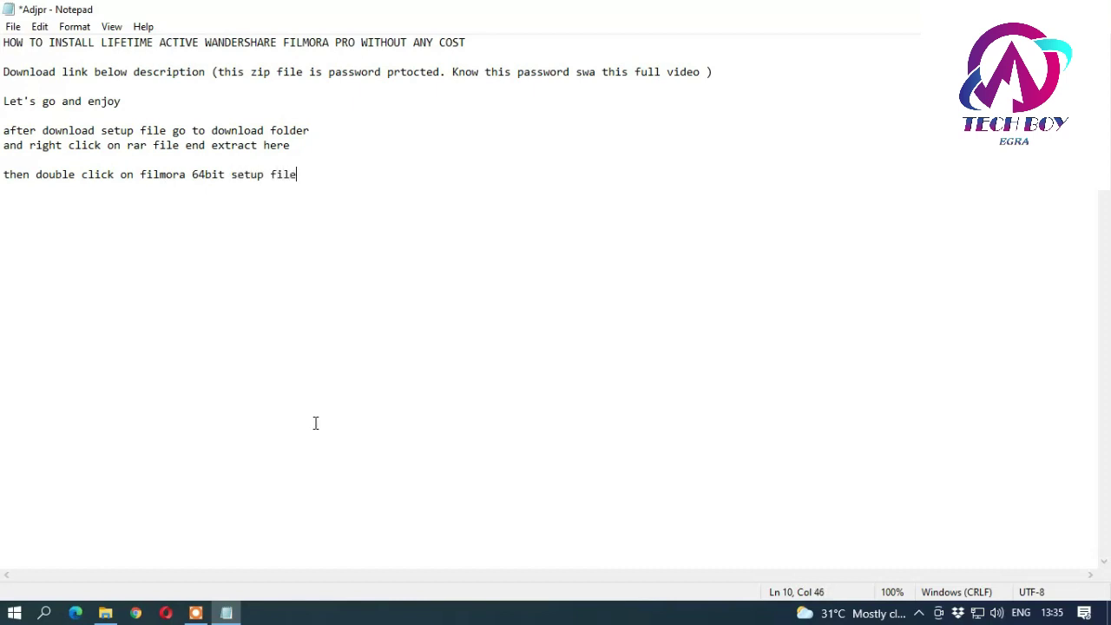
Switch to File Explorer and launch the filmora_64bit_full846 installer
click(105, 613)
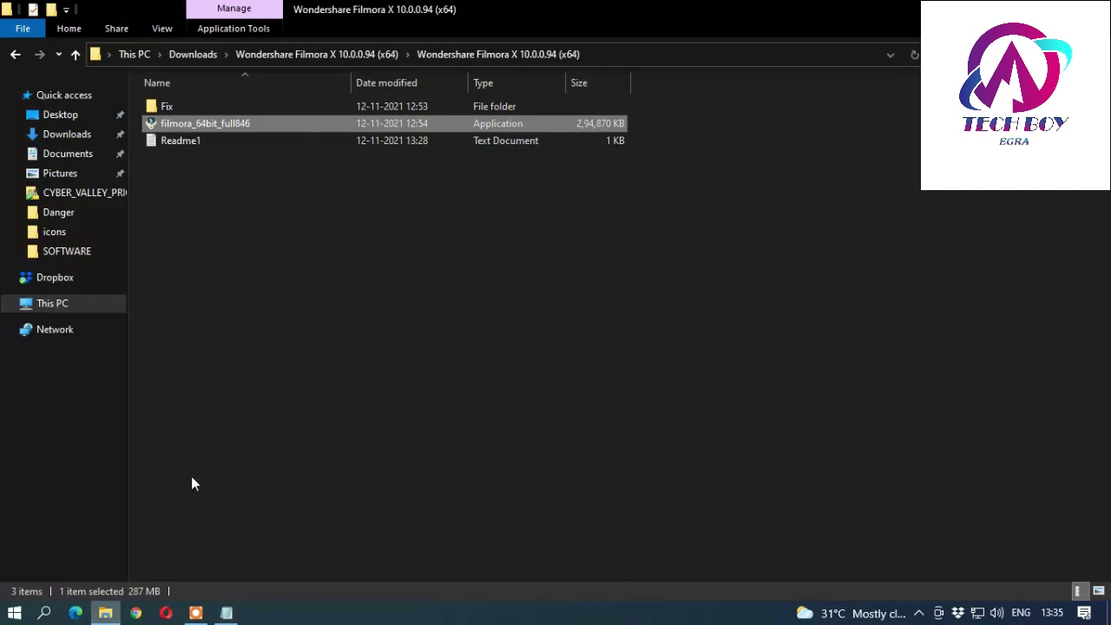
double_click(192, 121)
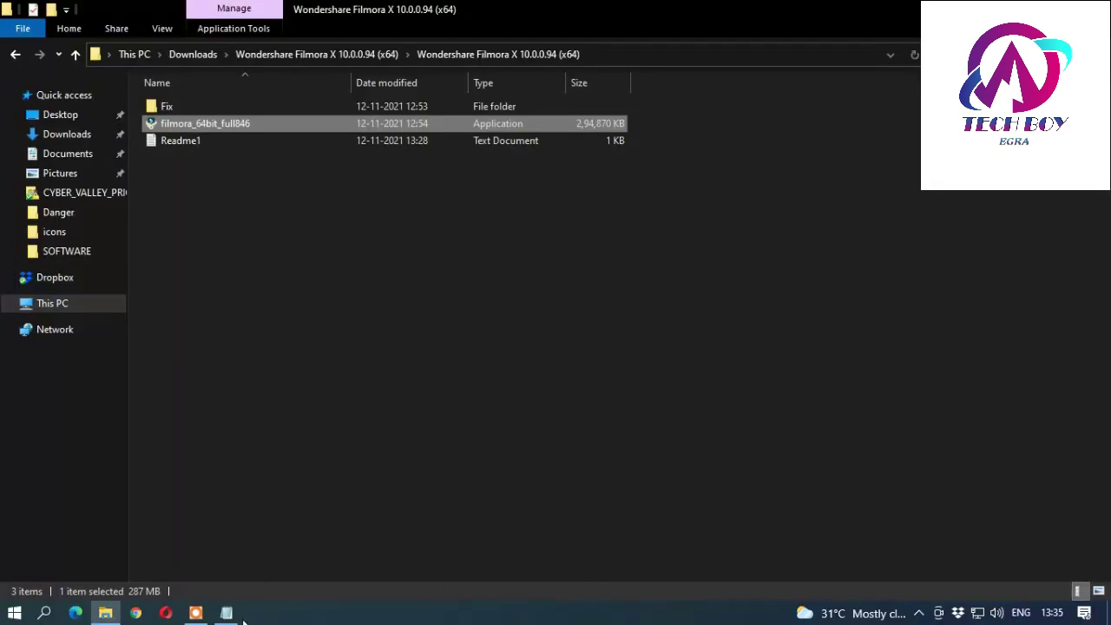
In Notepad, append "and click yes" and add the line "after install is complate then go to fix folder, and copy all conten"
click(229, 614)
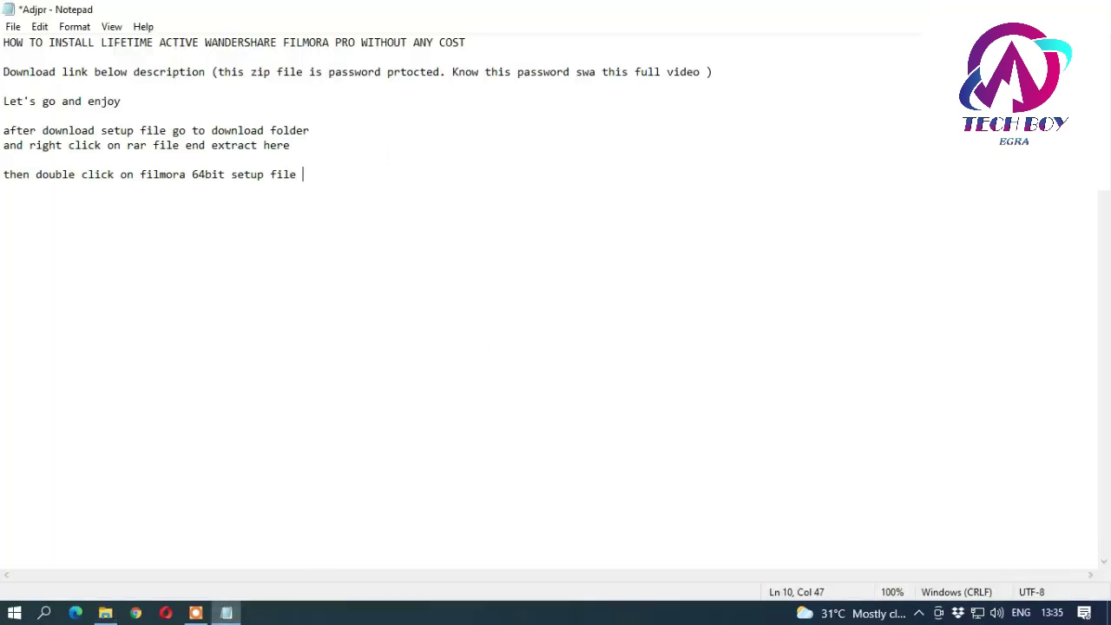
text(and click yes)
key(Return)
key(Return)
text(aft)
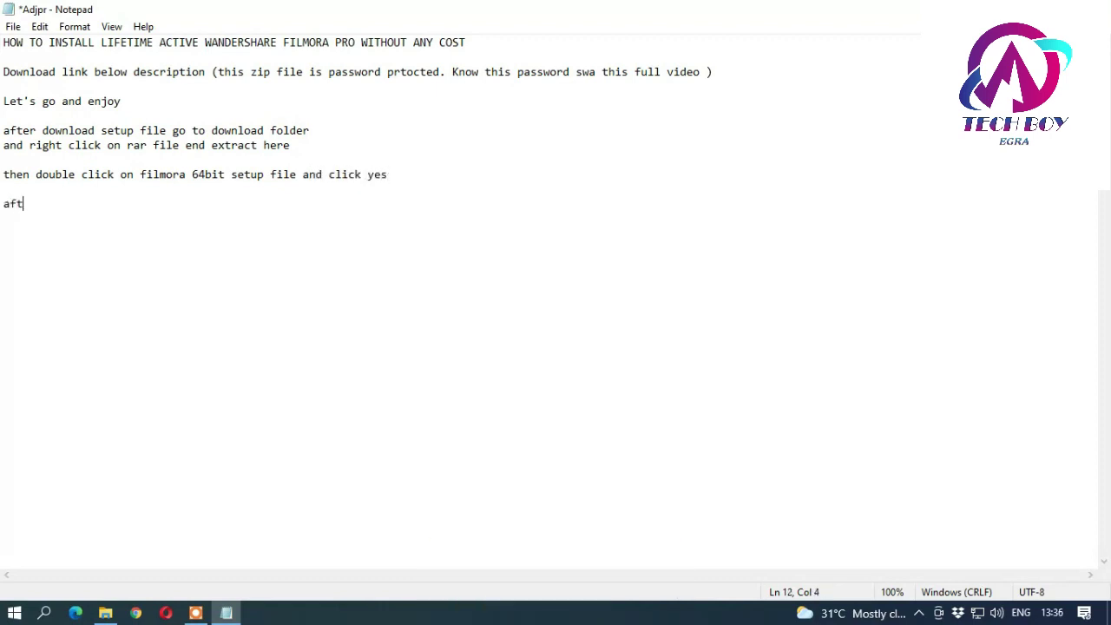
text(er install is complate)
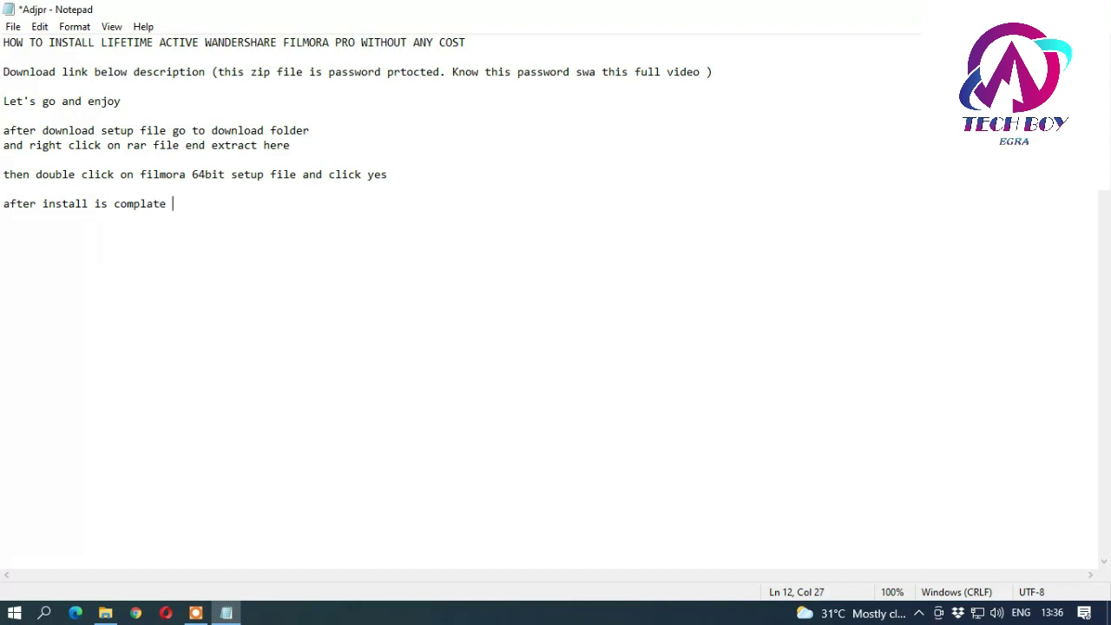
text( then go to fix folder)
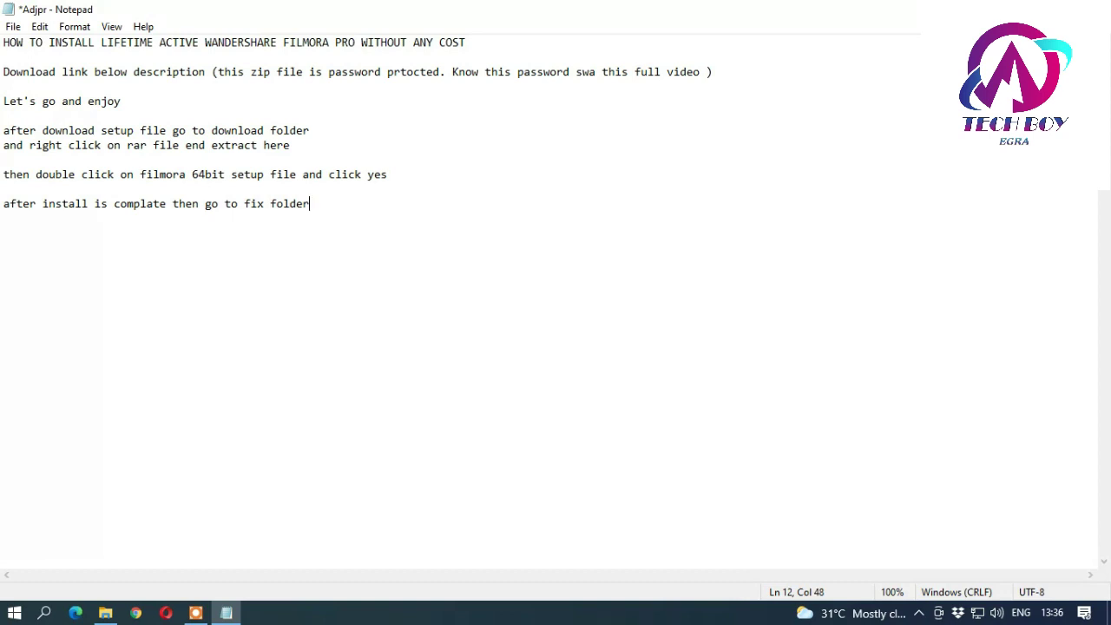
text(, and copy all content)
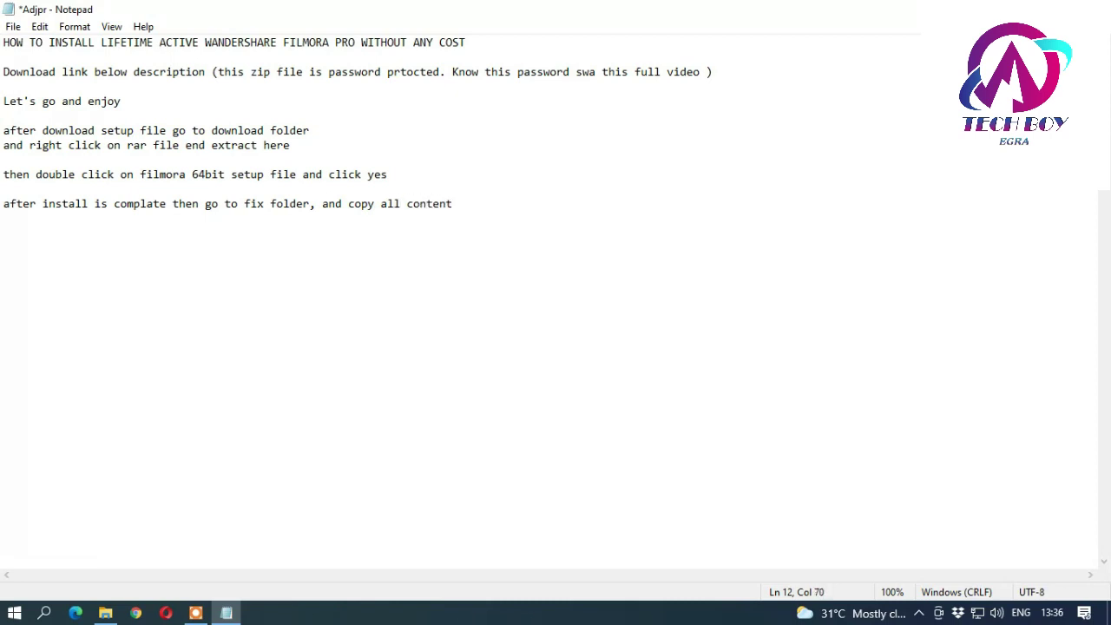
key(BackSpace)
Add the line "and pest direct installation folder" below the fix folder instruction
key(Return)
text(and pest install)
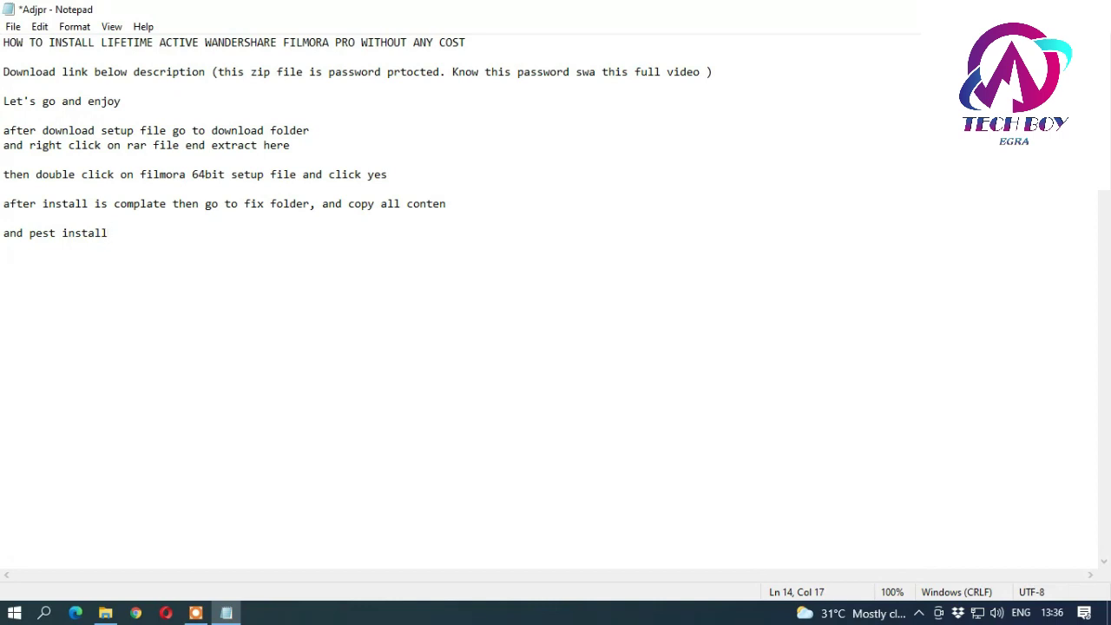
key(BackSpace)
key(BackSpace)
key(BackSpace)
key(BackSpace)
key(BackSpace)
key(BackSpace)
key(BackSpace)
text(direct installatio)
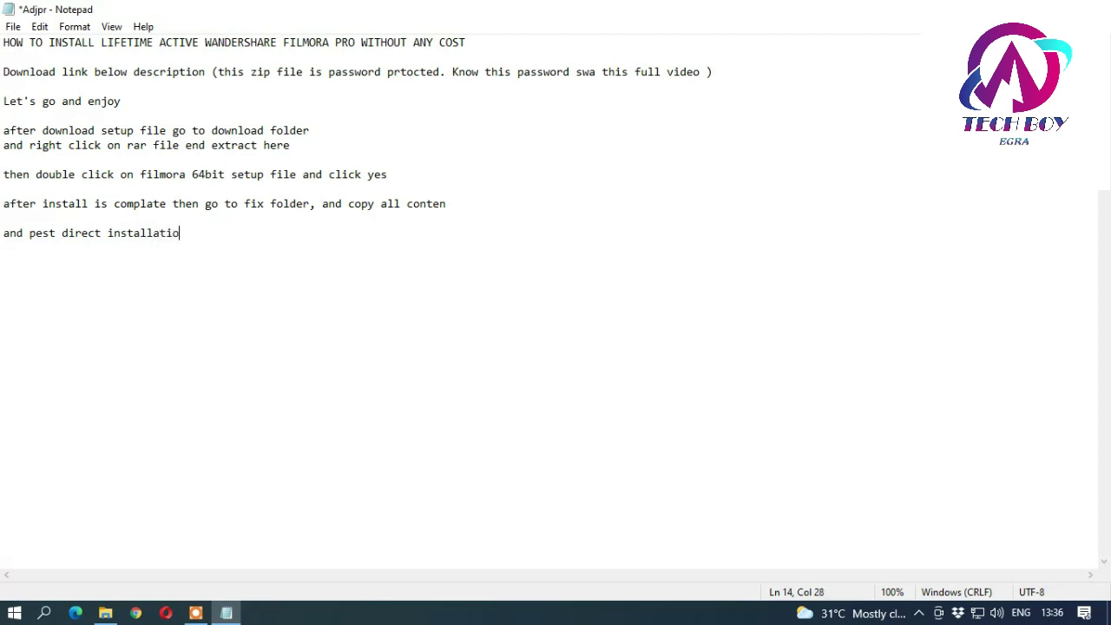
text(n folder)
Switch to File Explorer, open the Fix folder and copy LRePacks.dll, Wondershare Filmora X and WsAP-Filmora.dll
click(105, 613)
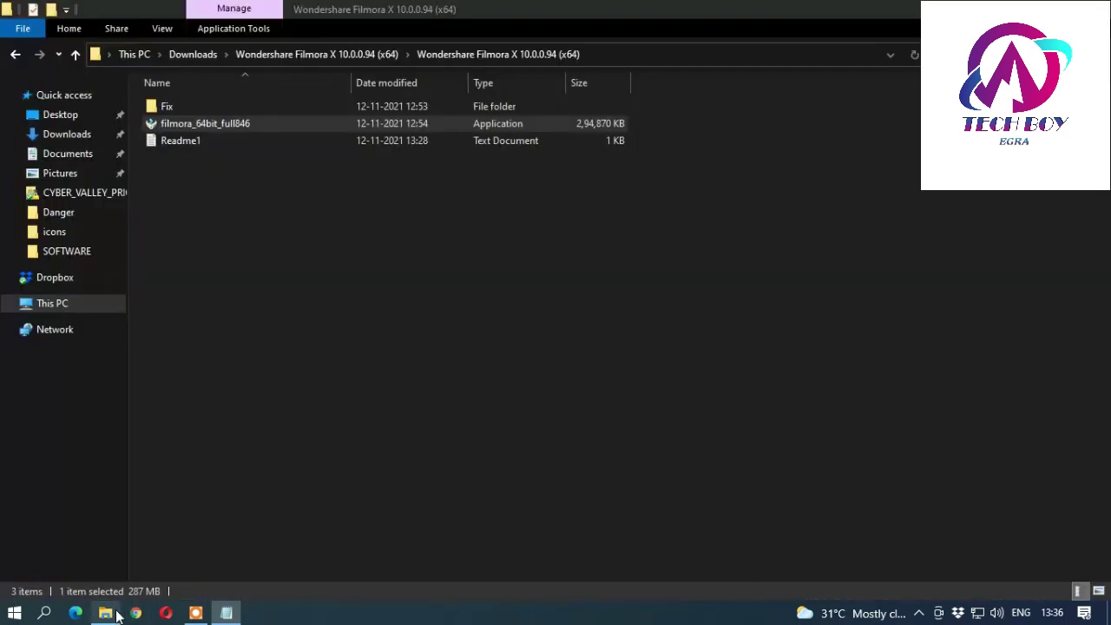
double_click(161, 108)
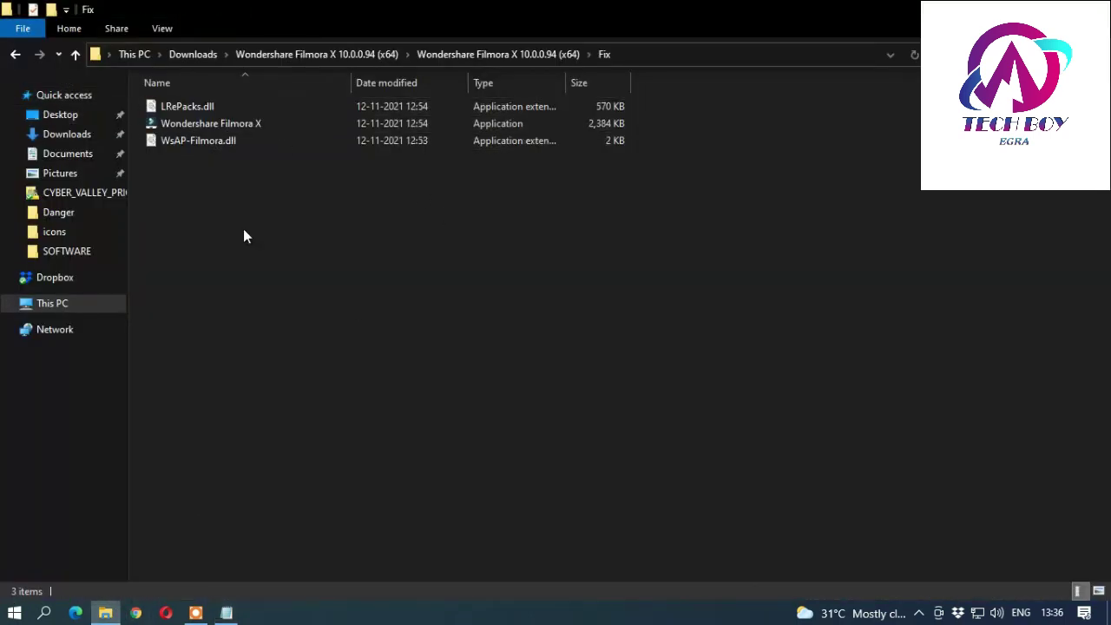
drag(243, 229, 183, 103)
right_click(224, 141)
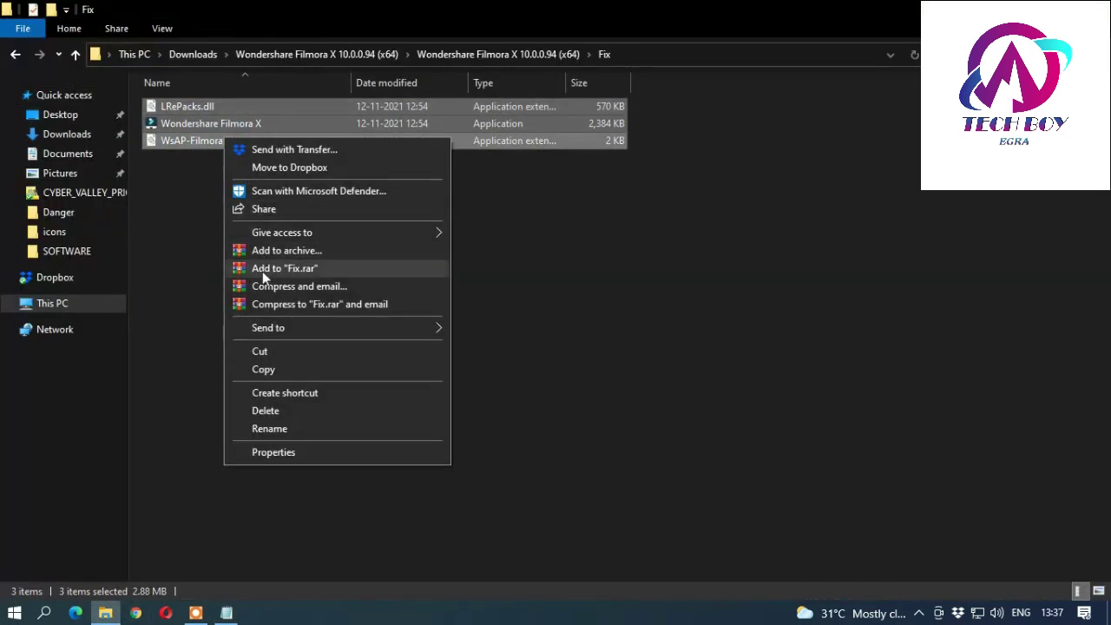
click(275, 369)
Open the installation folder C:\Program Files\Wondershare\Wondershare Filmora and bring up the paste command for the copied Fix files
click(14, 53)
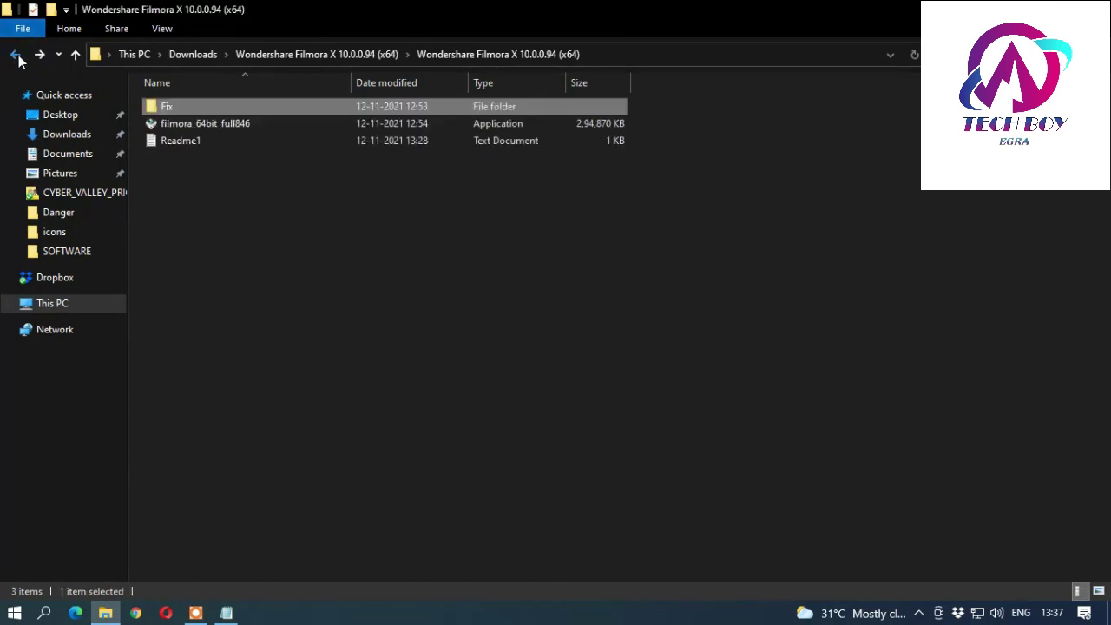
click(14, 54)
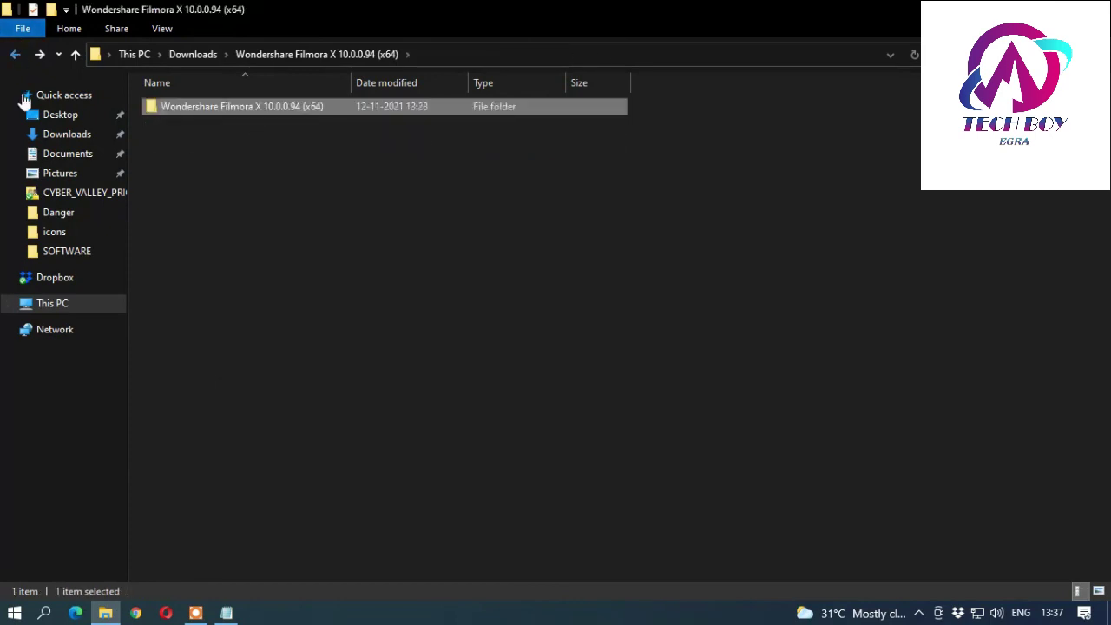
click(54, 303)
double_click(163, 232)
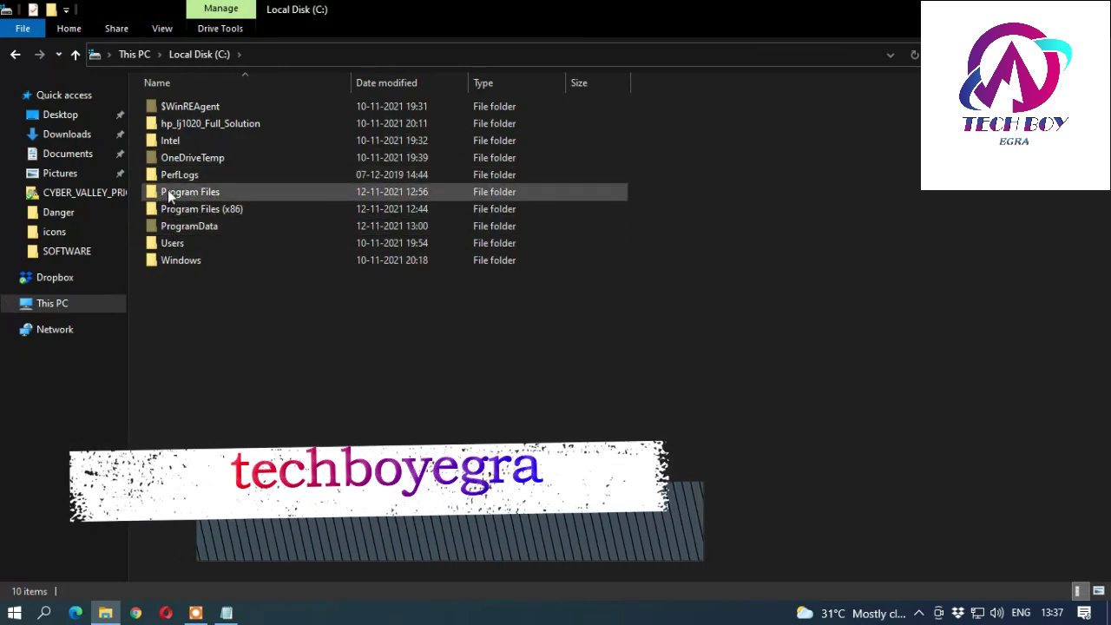
double_click(174, 192)
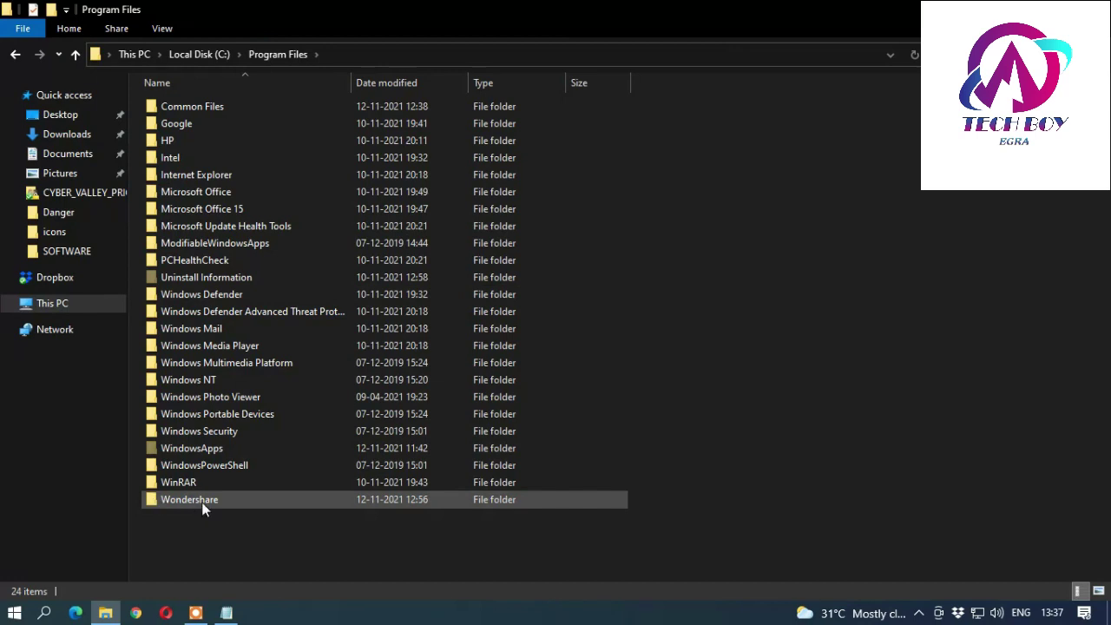
double_click(188, 500)
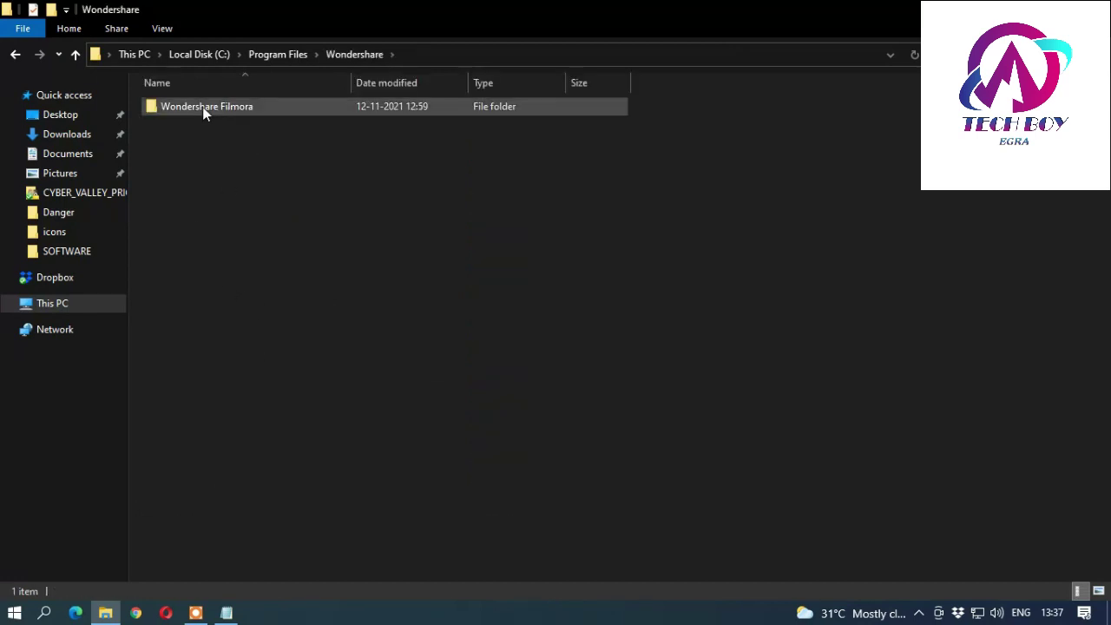
double_click(202, 107)
right_click(725, 230)
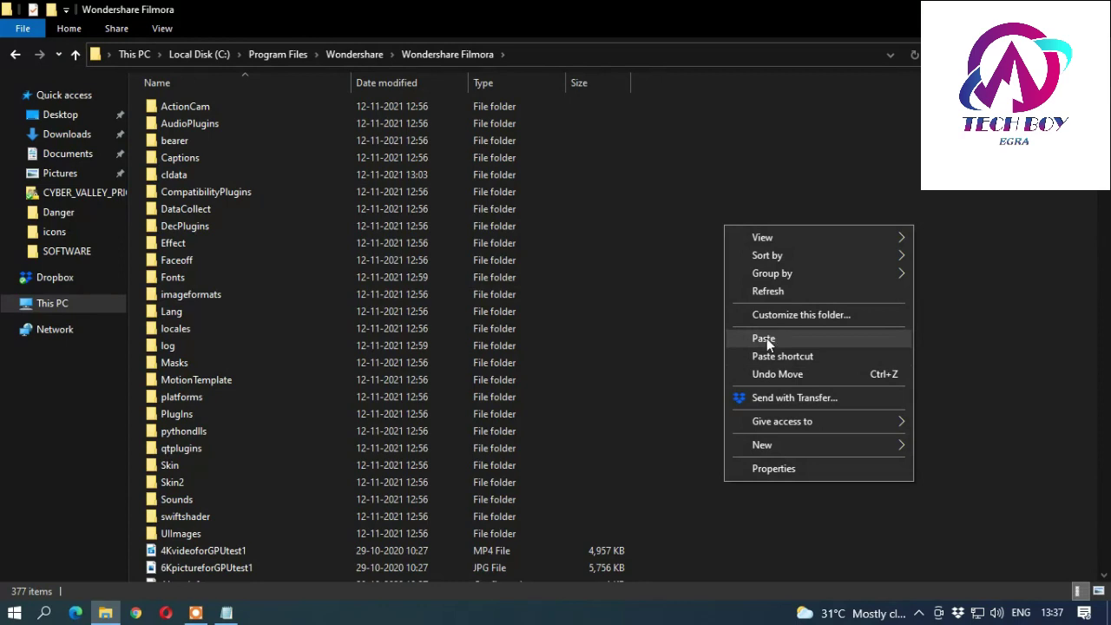
click(762, 338)
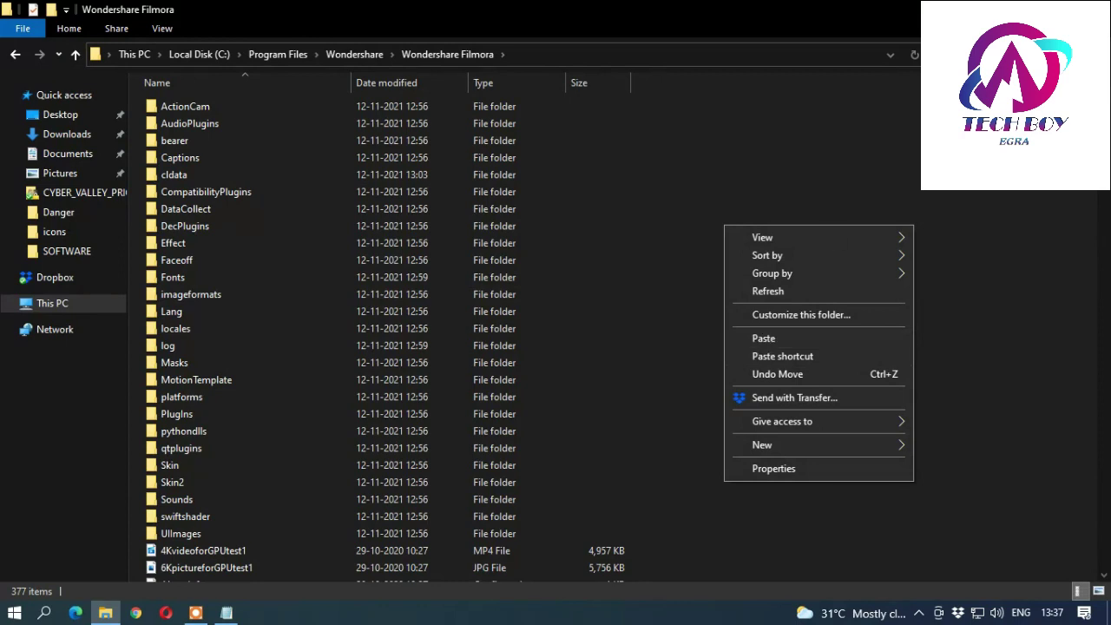
Switch to Notepad, end the installation folder line with "ok" and add the closing line "enjoy thank you......."
click(226, 613)
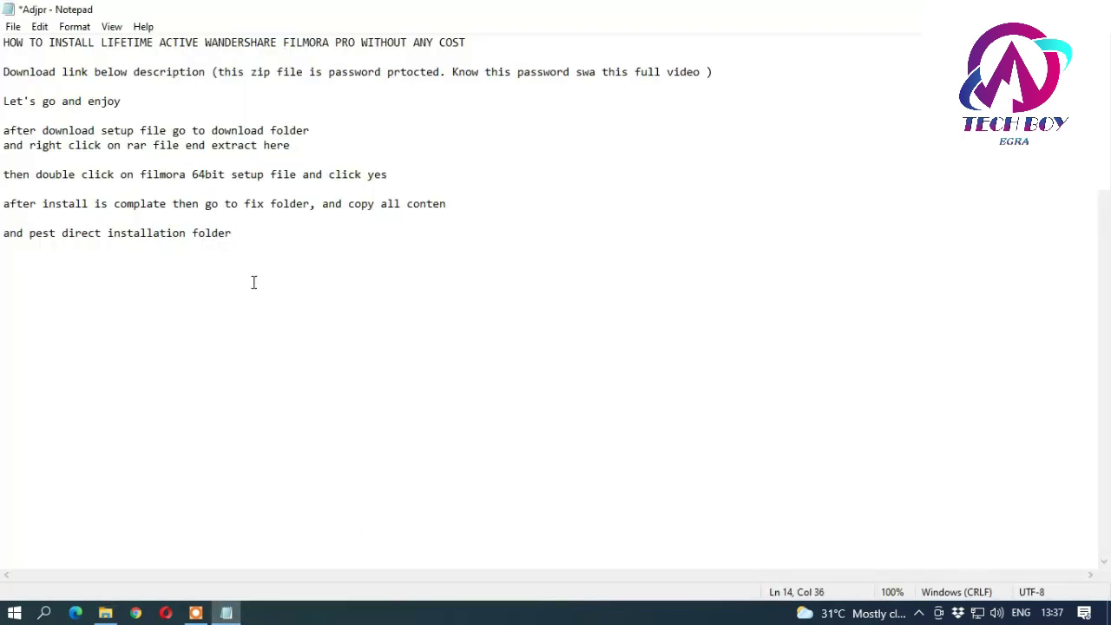
text(ok)
key(Return)
text(enjoy thank)
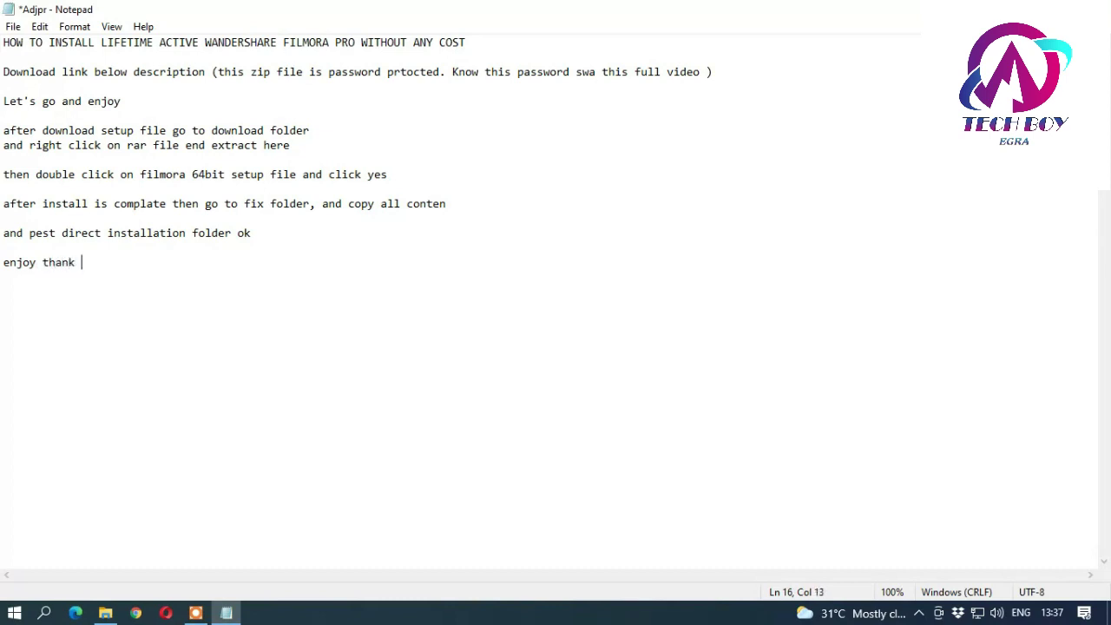
text( you.......)
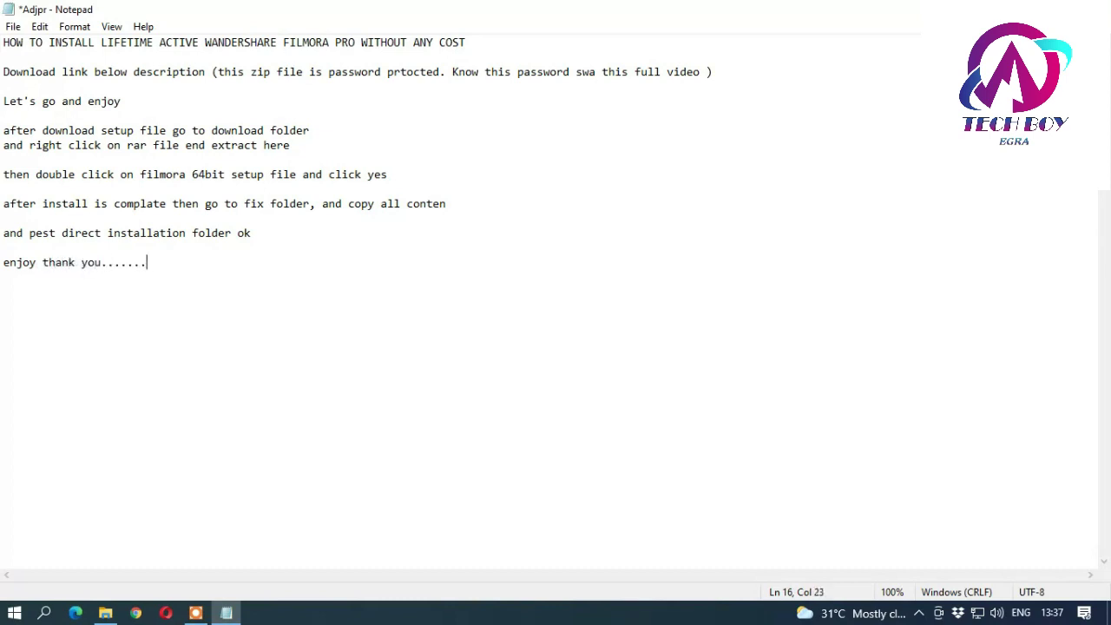